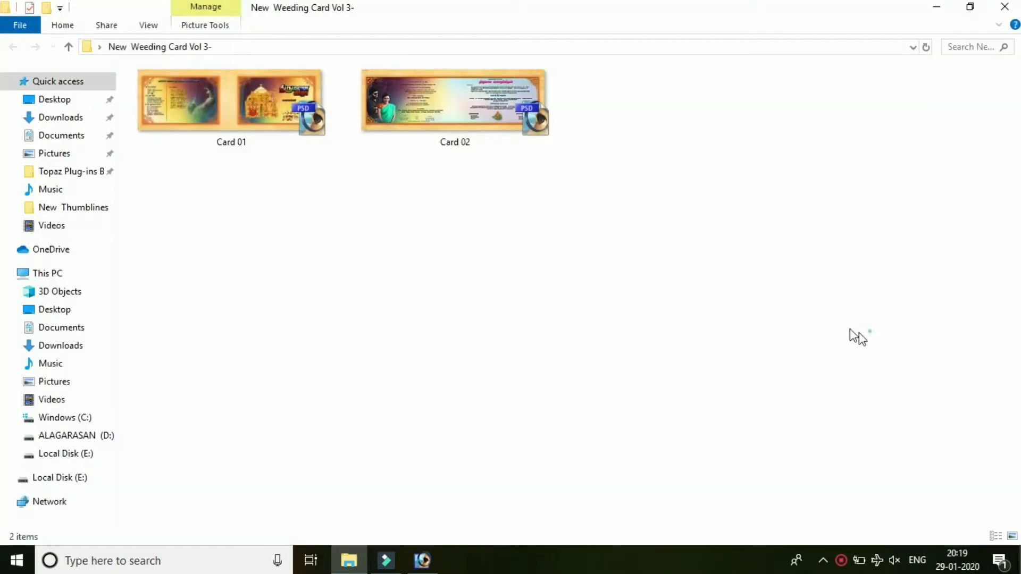
Click through the Card 01 and Card 02 files, then close the card folder window.
drag(869, 331, 269, 96)
click(362, 219)
click(472, 123)
click(223, 114)
click(379, 283)
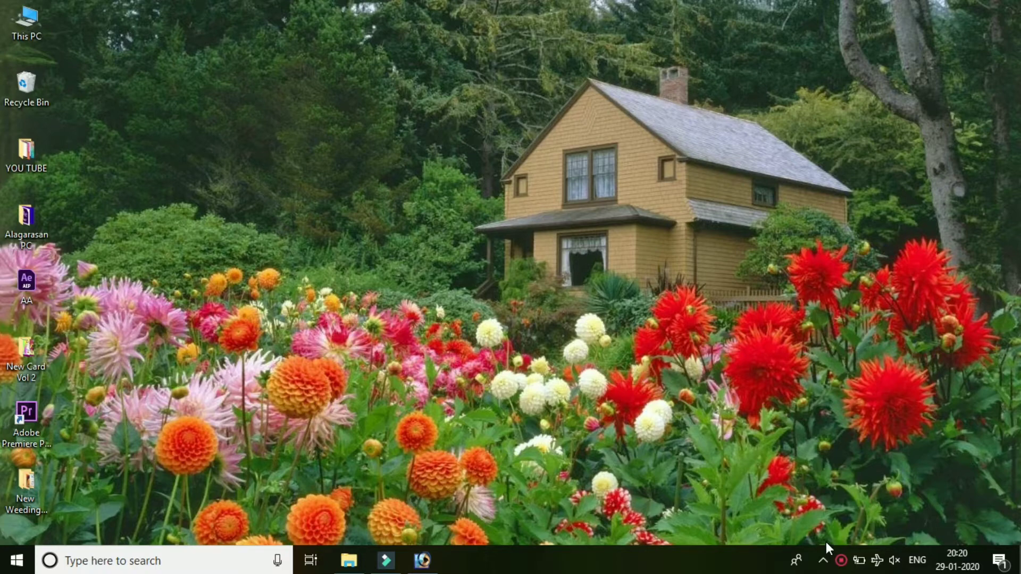
right_click(840, 551)
click(850, 535)
Reopen the New Weeding Card Vol 3- folder from the desktop.
click(30, 493)
key(F2)
key(Return)
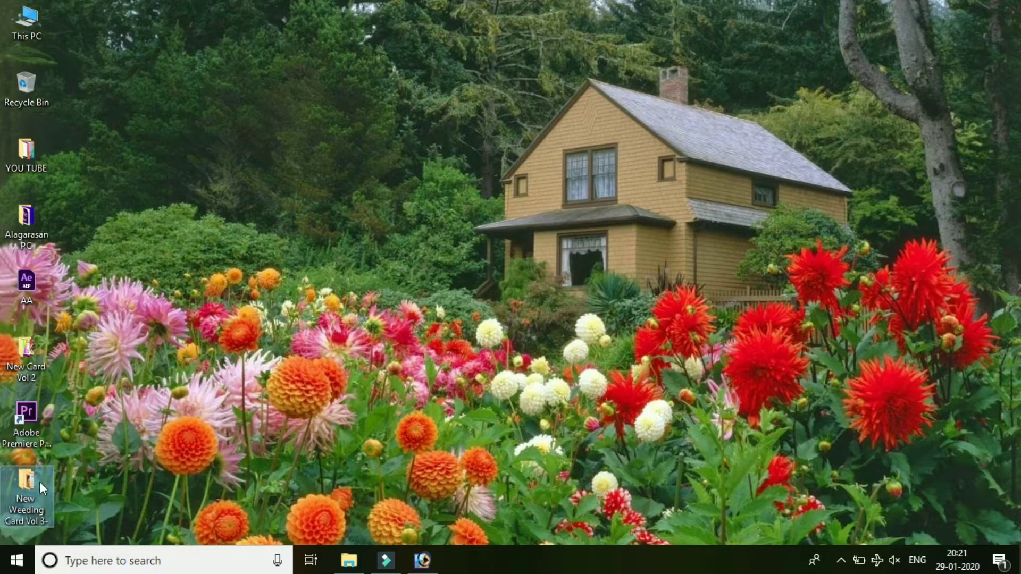
key(Return)
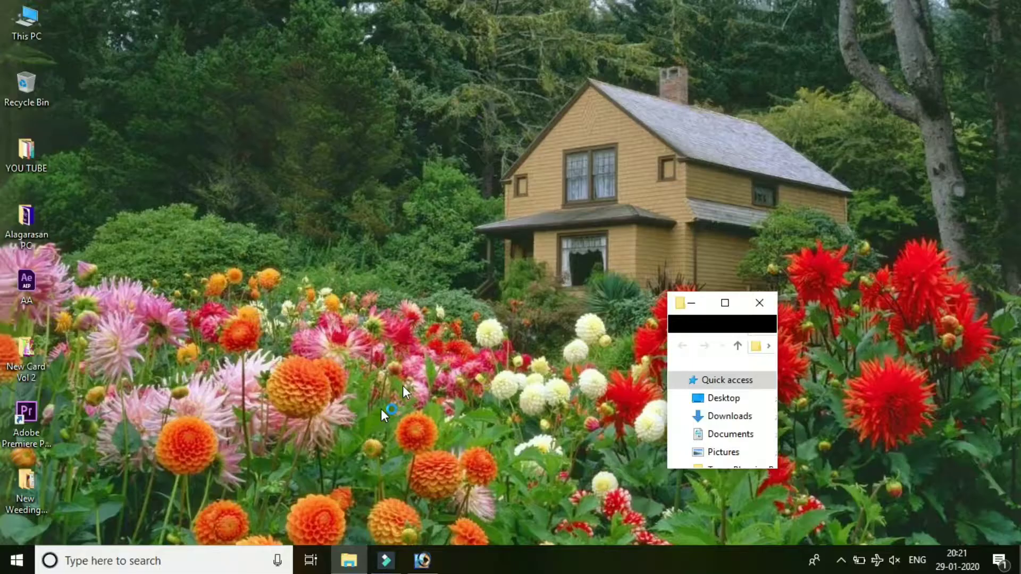
Maximize the folder window and marquee-select the Card 01 and Card 02 files.
click(731, 305)
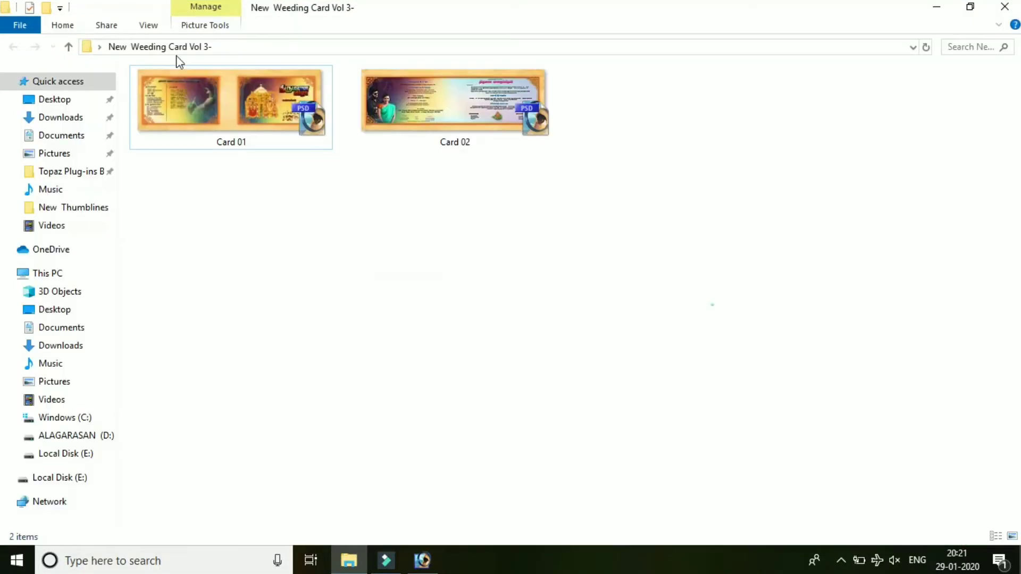
drag(177, 57, 711, 303)
click(301, 190)
drag(850, 331, 161, 117)
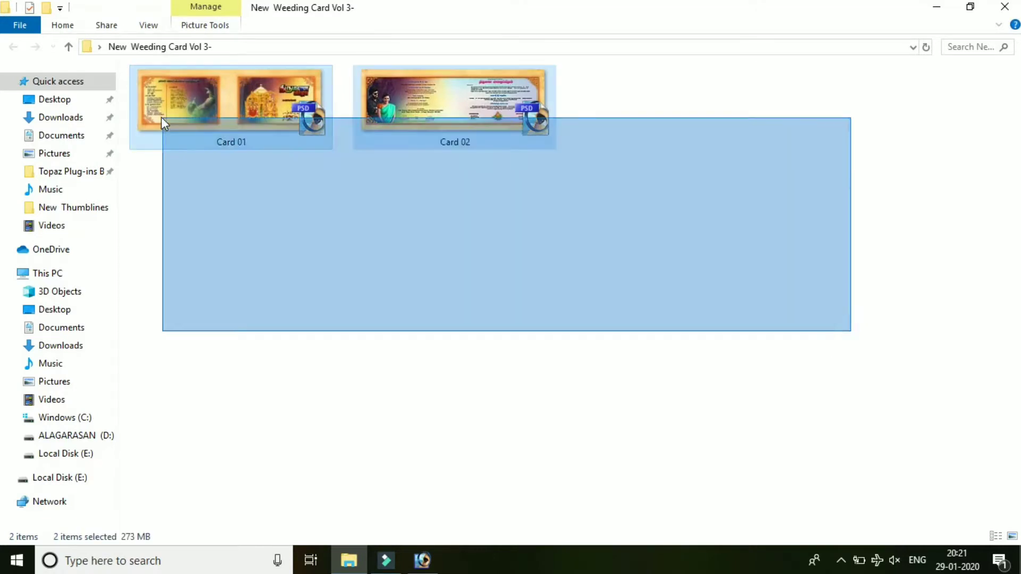
Glance at Photoshop, then drag Card 02 onto it to open the invitation.
click(422, 560)
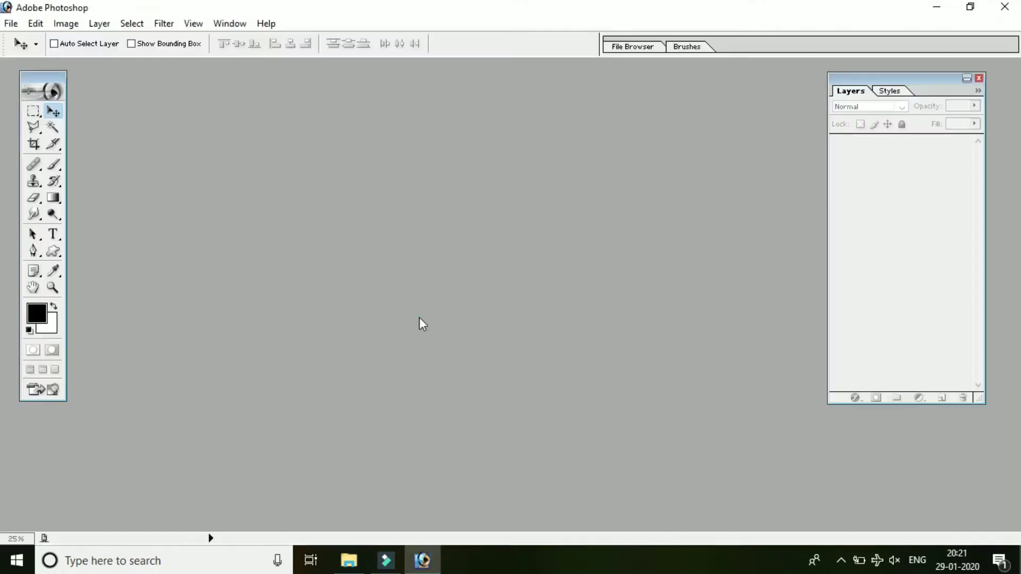
click(932, 16)
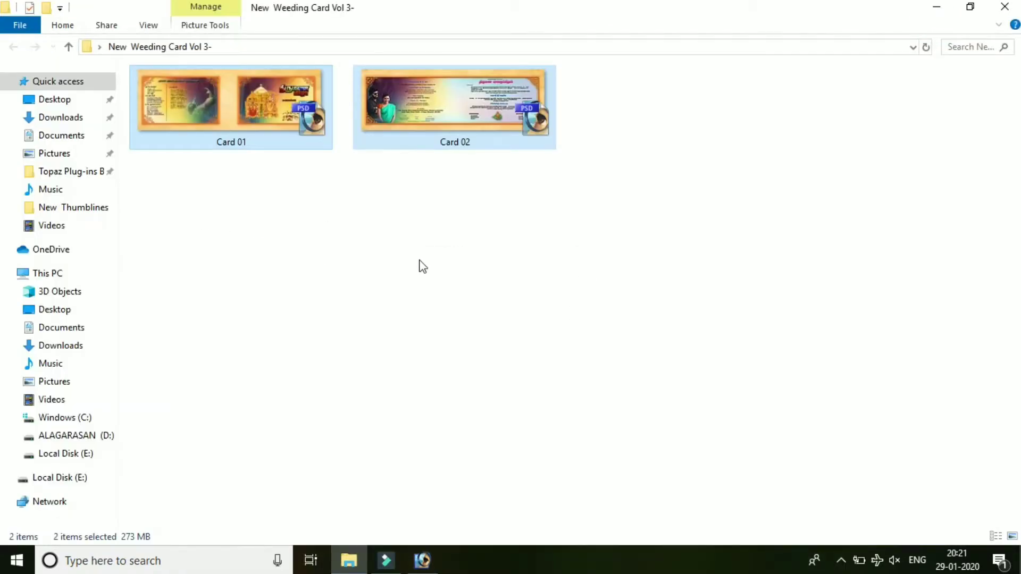
click(697, 380)
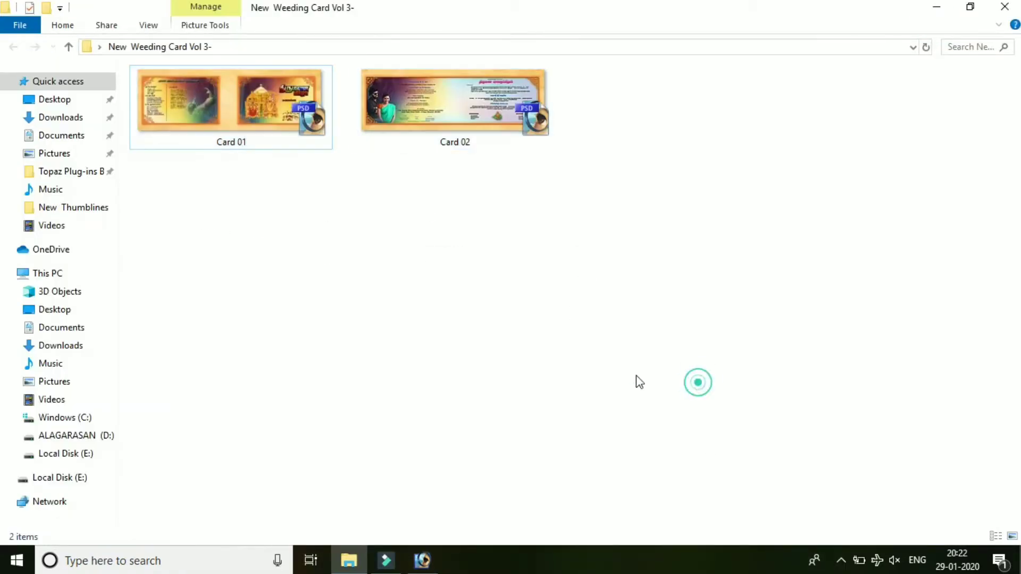
click(282, 103)
mouse_move(454, 120)
mouse_down()
mouse_move(483, 278)
mouse_move(310, 361)
mouse_up()
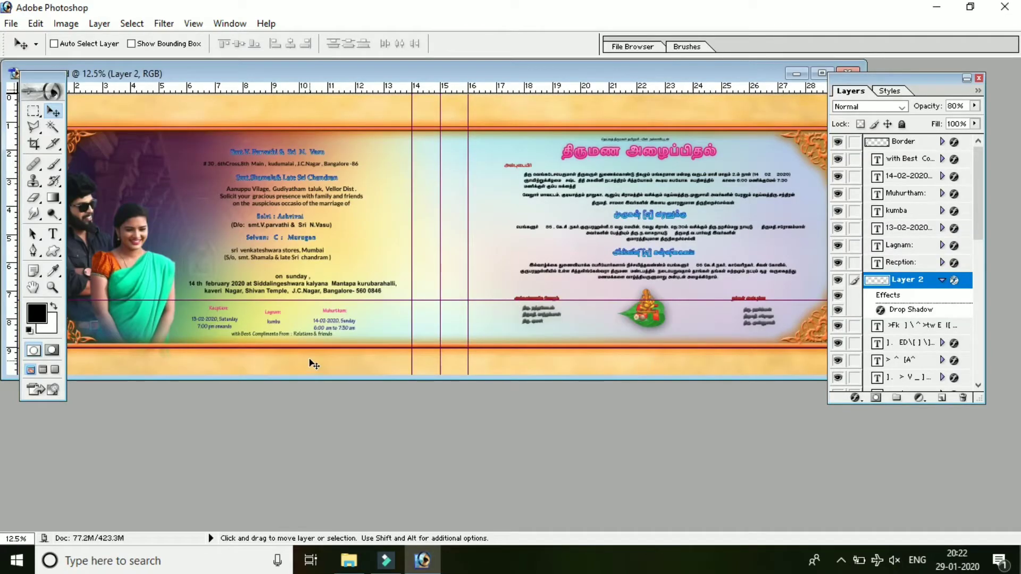
Go full screen and check Image Size: 9000 × 3000 pixels, 30 × 10 cm at 300 pixels/cm.
key(f)
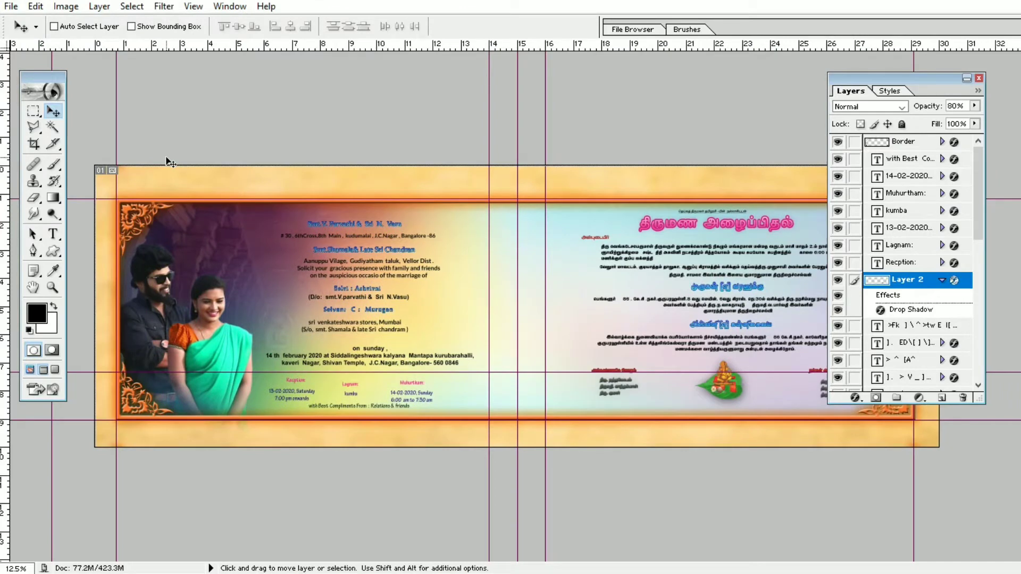
key(ctrl+minus)
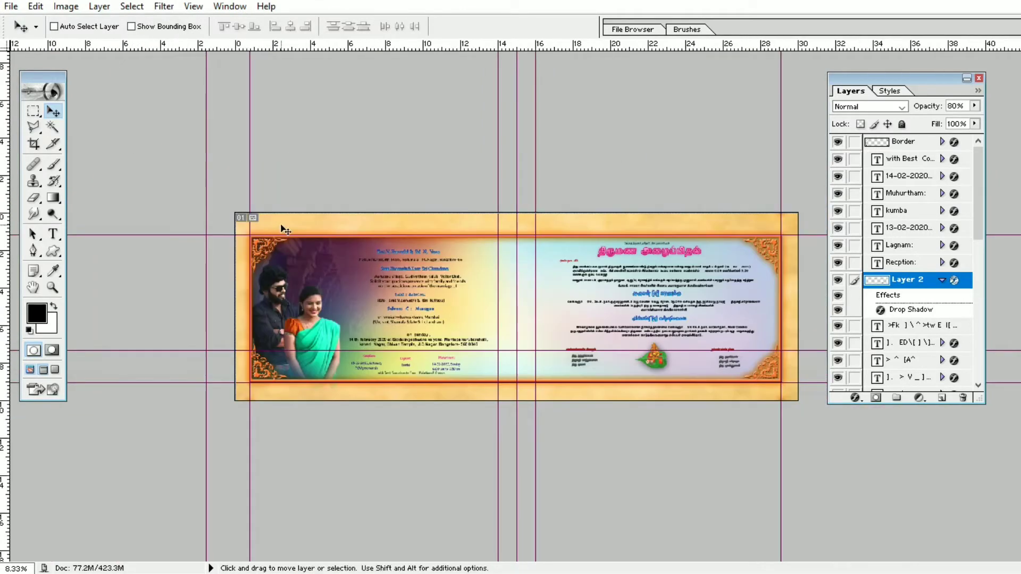
click(65, 7)
click(115, 120)
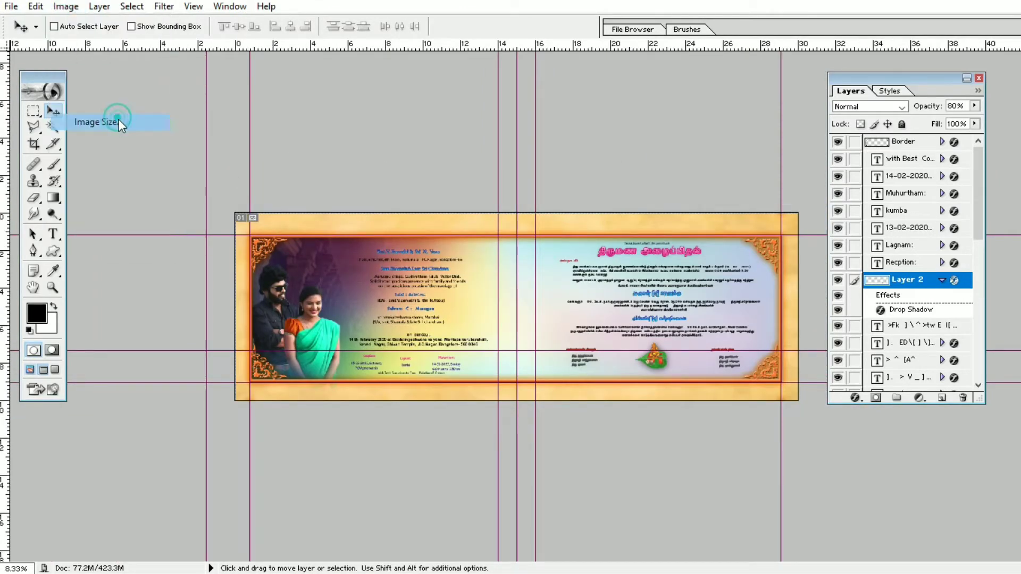
click(467, 288)
double_click(467, 310)
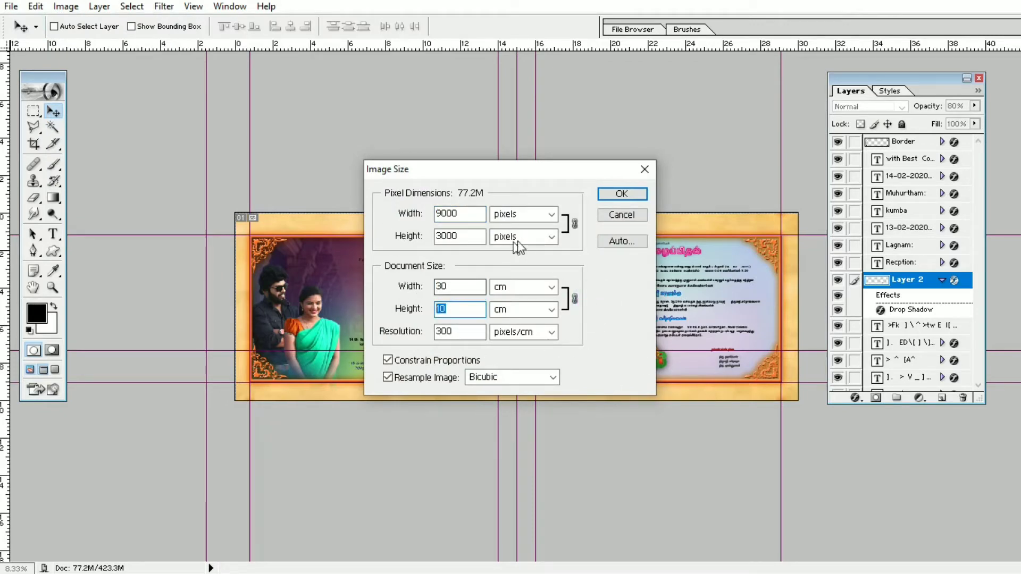
click(616, 194)
Make the Background layer active and recheck Image Size without changes.
key(ctrl+plus)
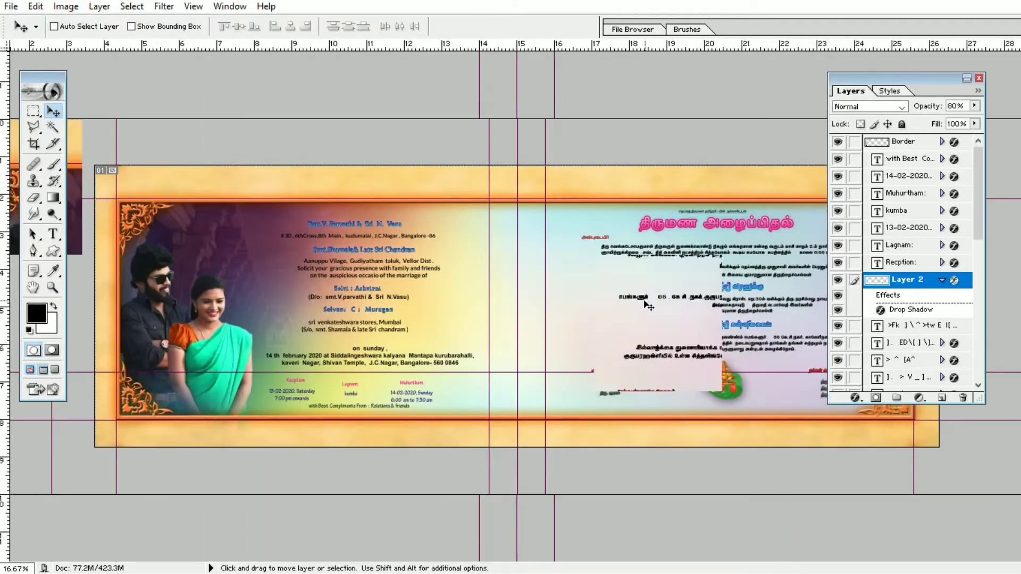
right_click(437, 146)
click(445, 149)
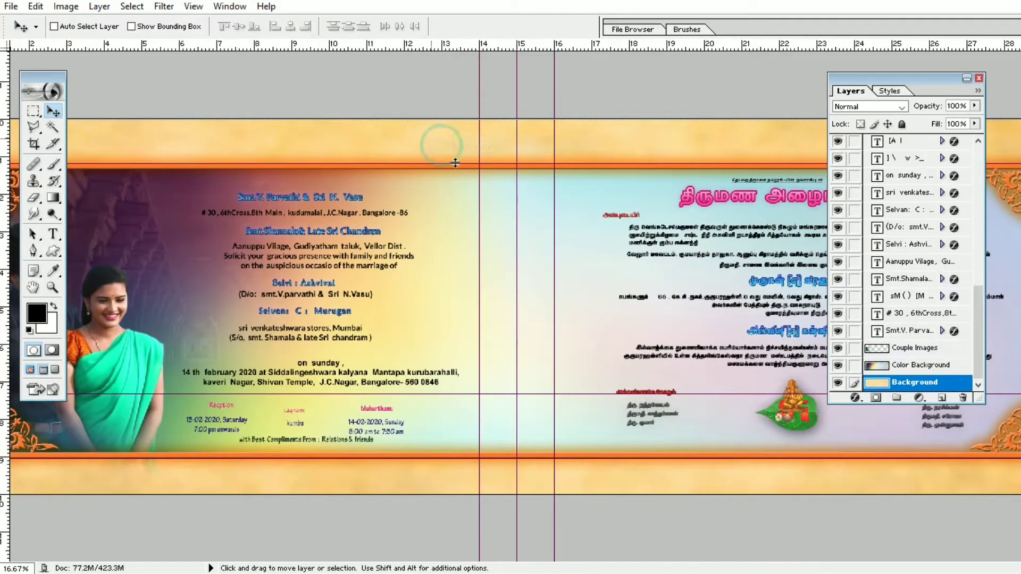
key(alt+i)
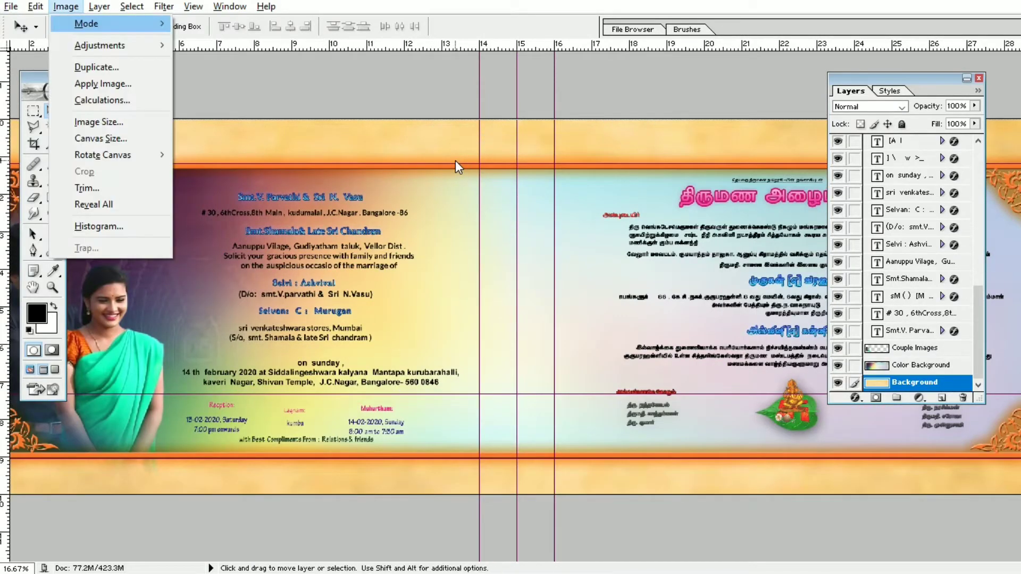
key(i)
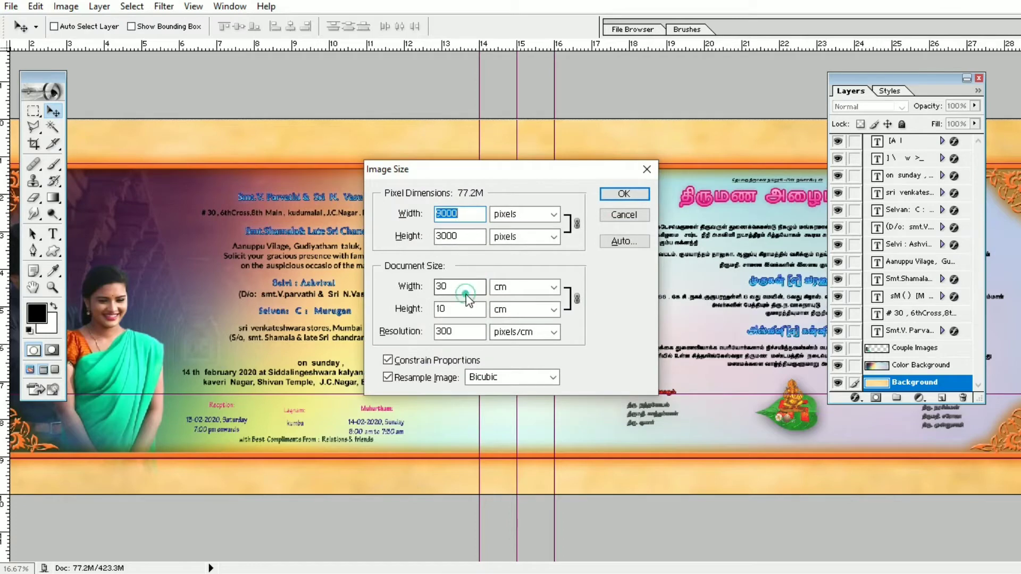
click(623, 193)
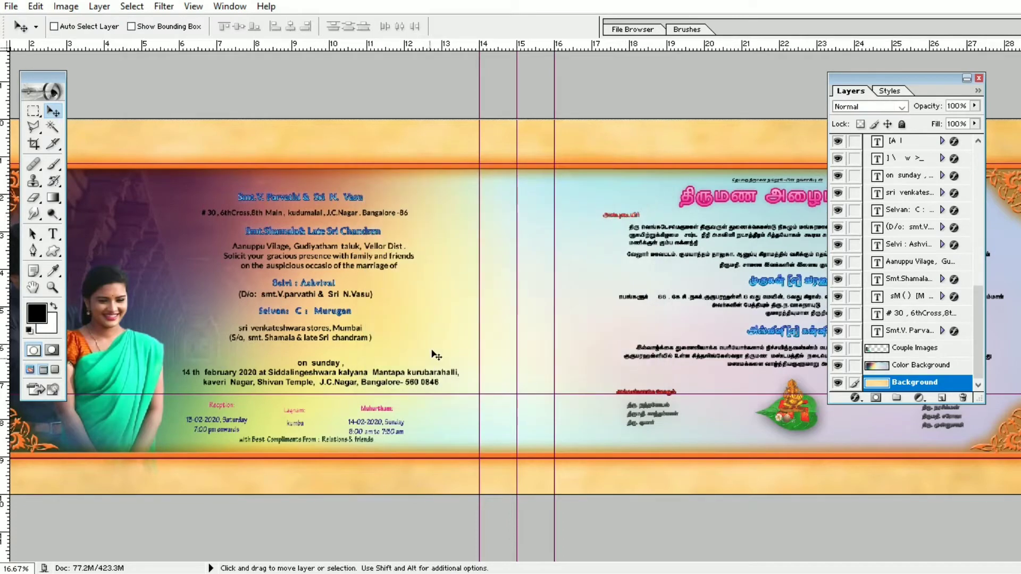
key(ctrl+minus)
key(ctrl+minus)
key(ctrl+plus)
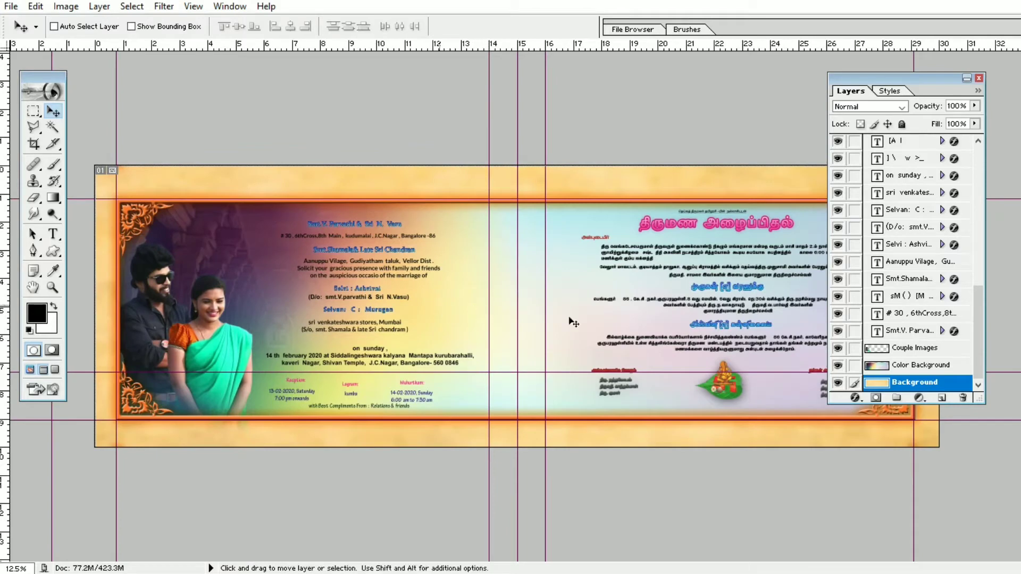
Zoom in on the top-left ornament, then move the Border layer up and right.
key(z)
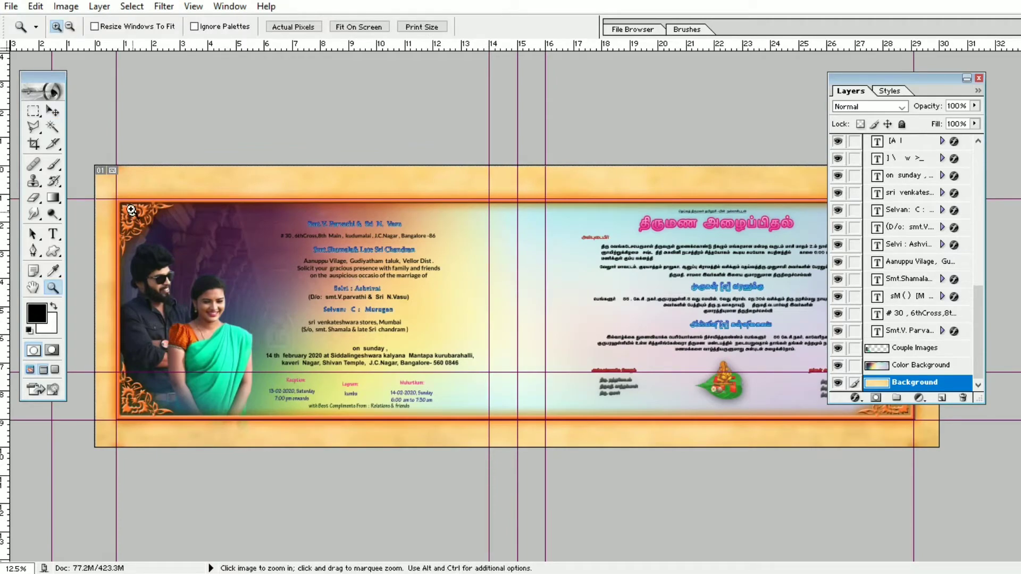
mouse_move(116, 188)
mouse_down()
mouse_move(182, 262)
mouse_move(168, 240)
mouse_up()
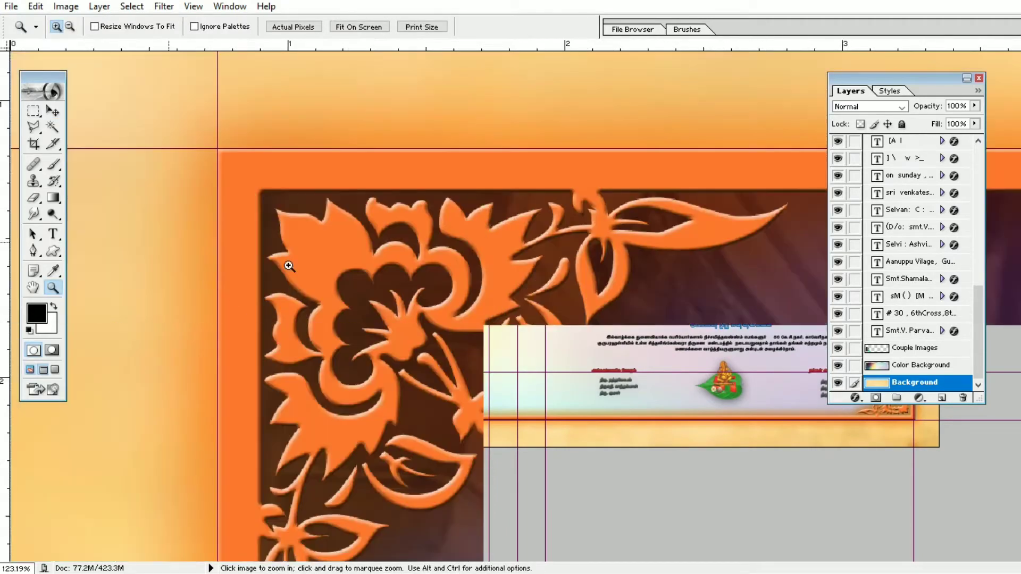
key(ctrl+minus)
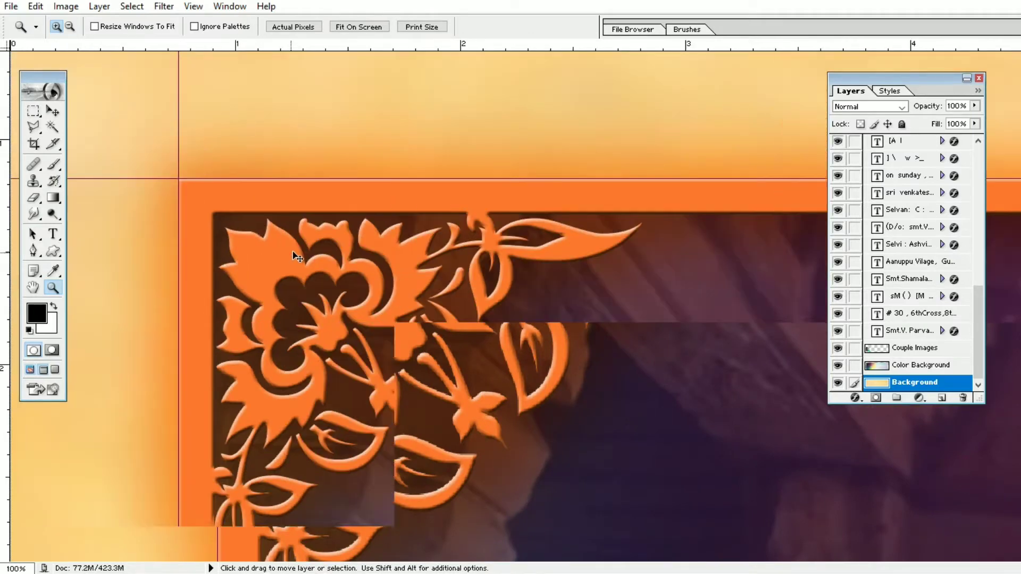
key(ctrl+minus)
key(v)
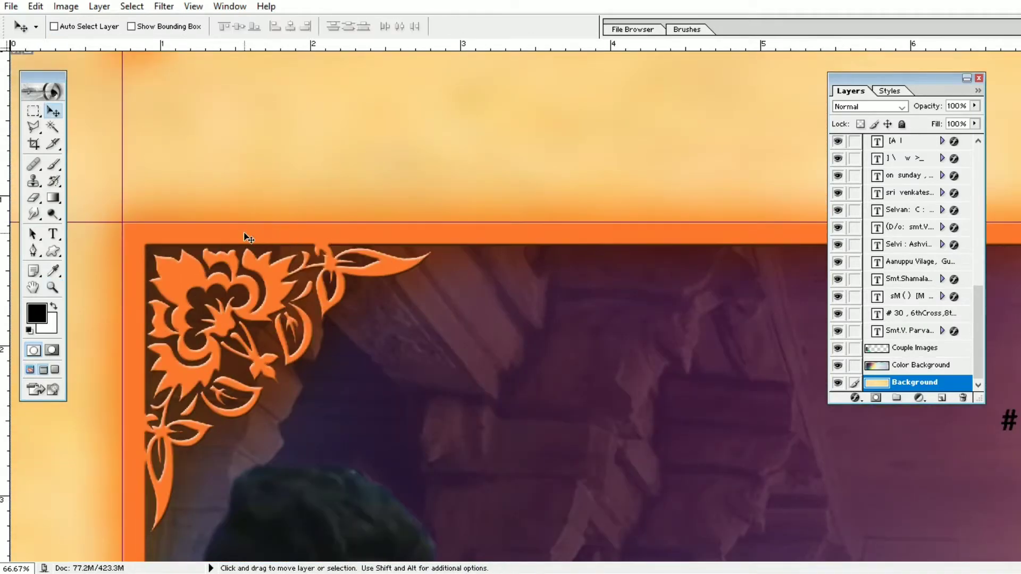
right_click(256, 238)
click(258, 243)
drag(254, 238, 321, 156)
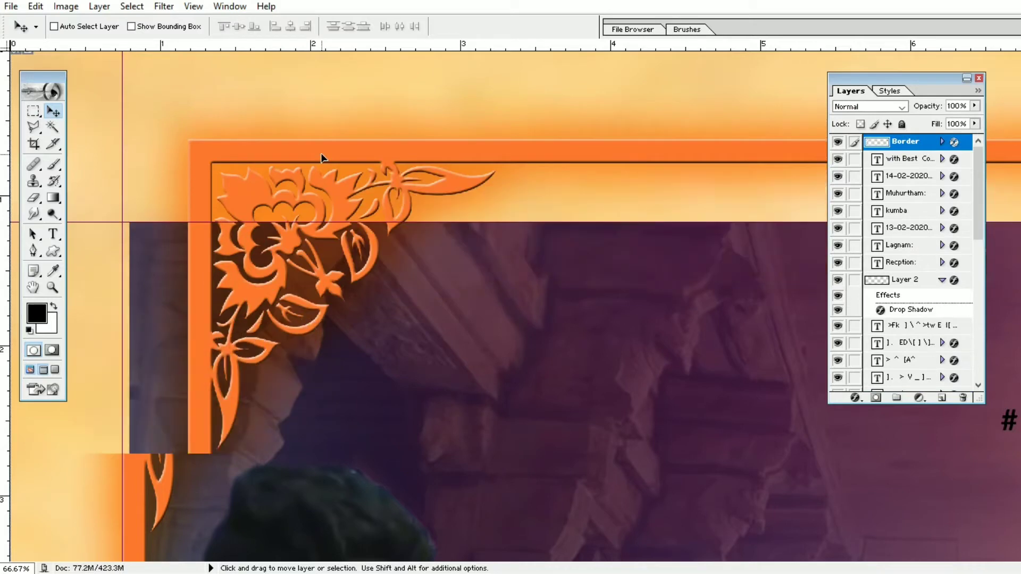
Move the Color Background layer up and left, then zoom out to the whole invitation.
right_click(158, 279)
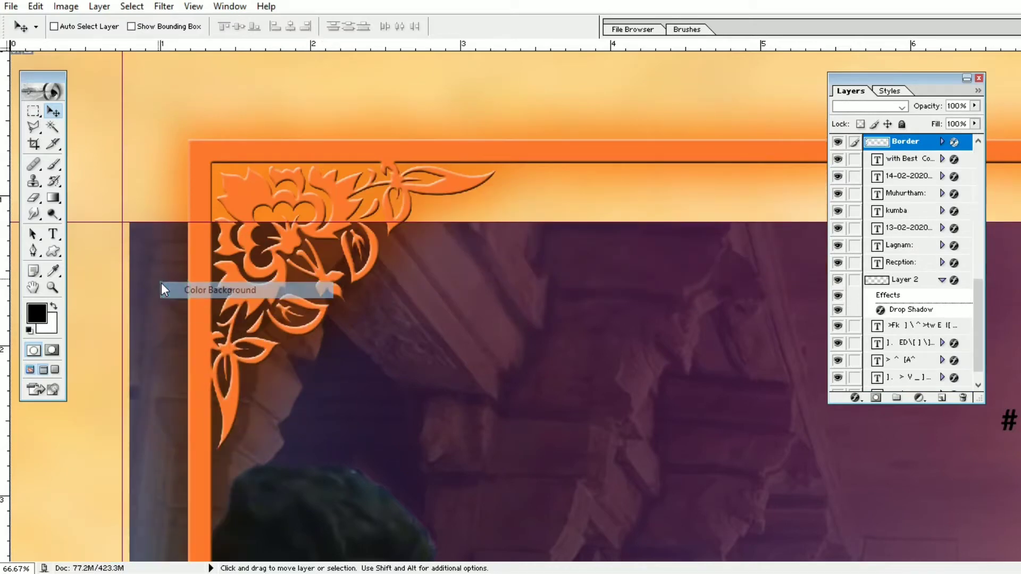
click(162, 287)
drag(162, 282, 133, 180)
key(ctrl+minus)
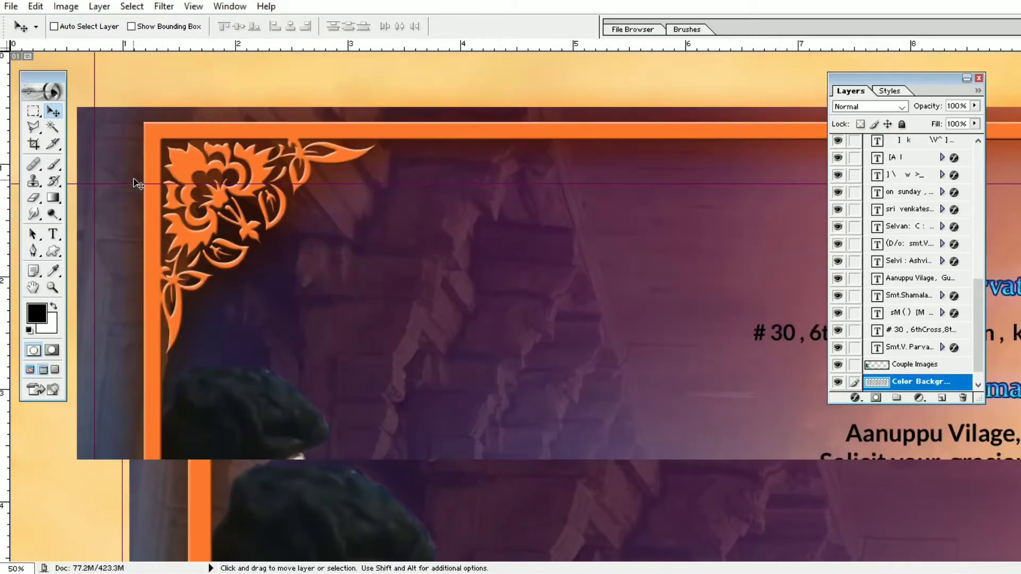
key(ctrl+minus)
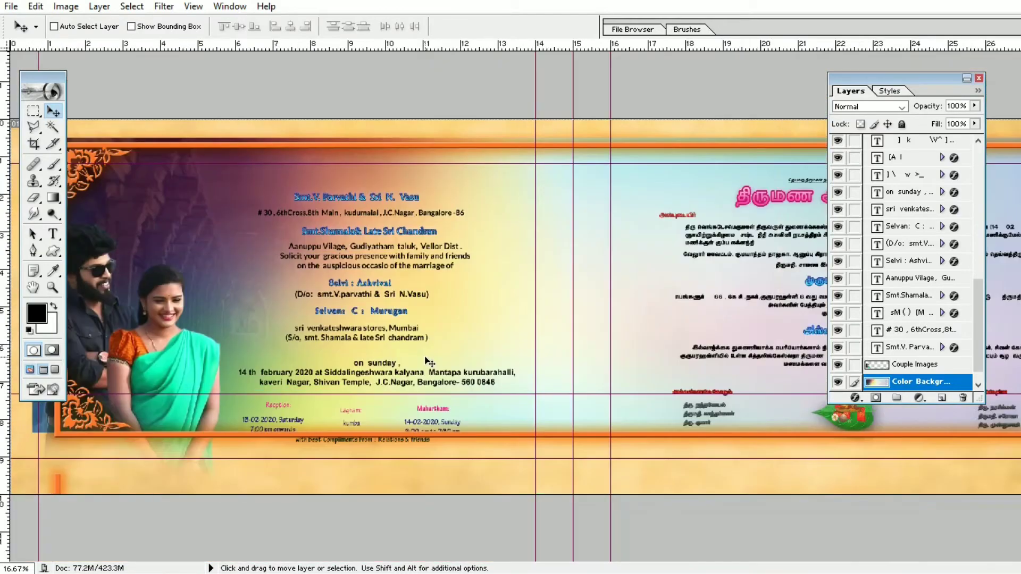
key(ctrl+minus)
key(ctrl+minus)
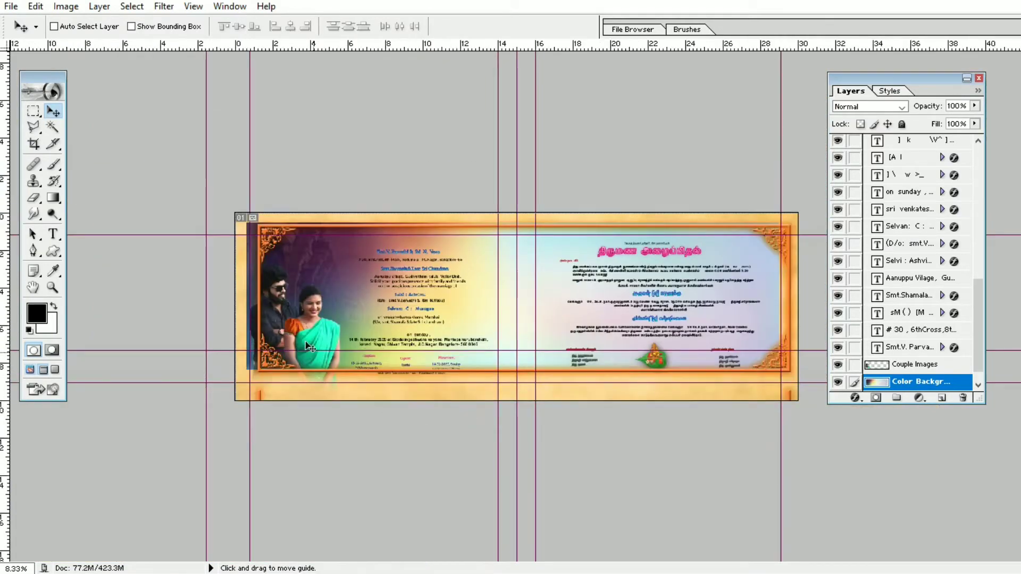
drag(251, 284, 477, 392)
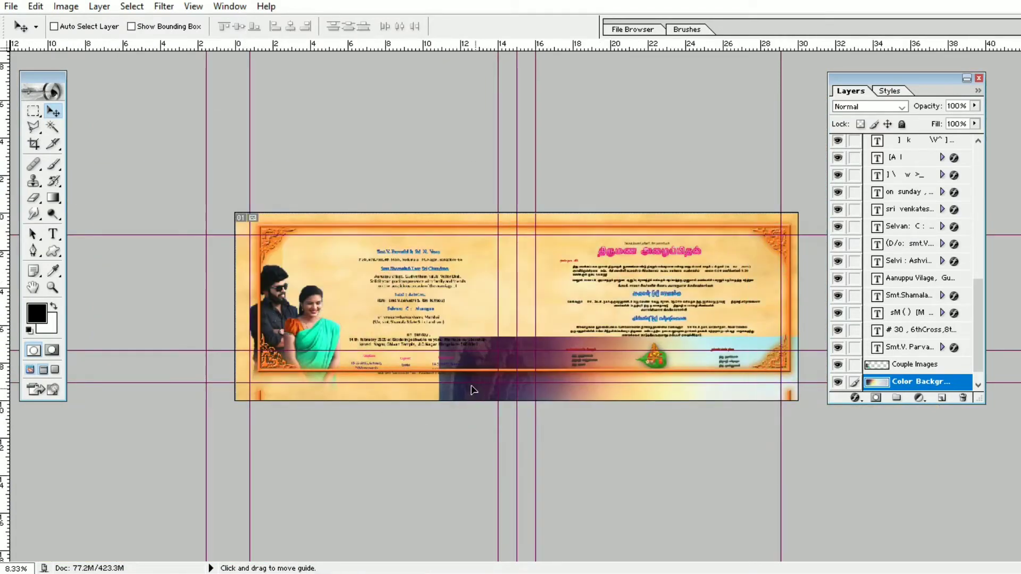
key(ctrl+z)
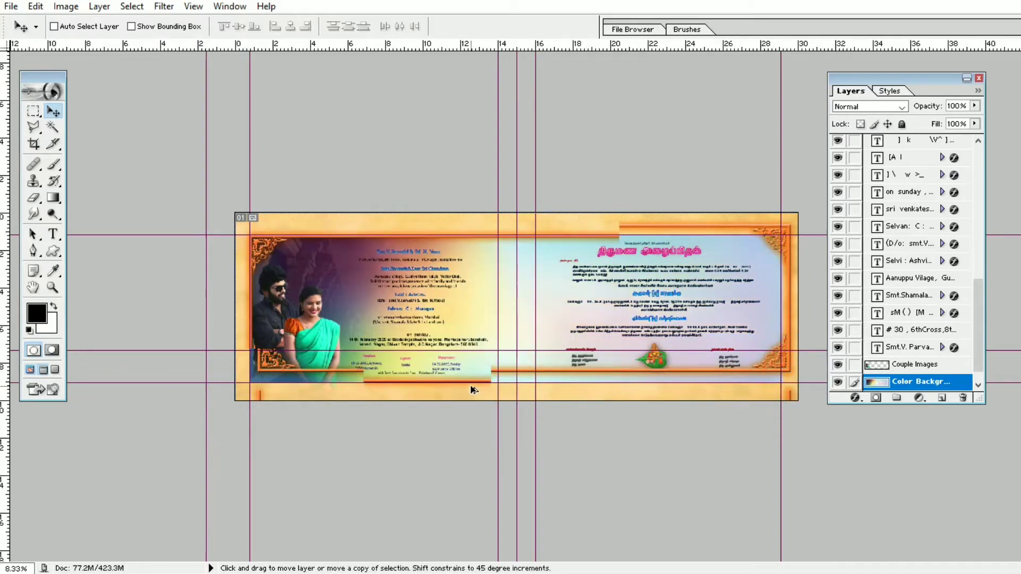
right_click(278, 296)
click(279, 300)
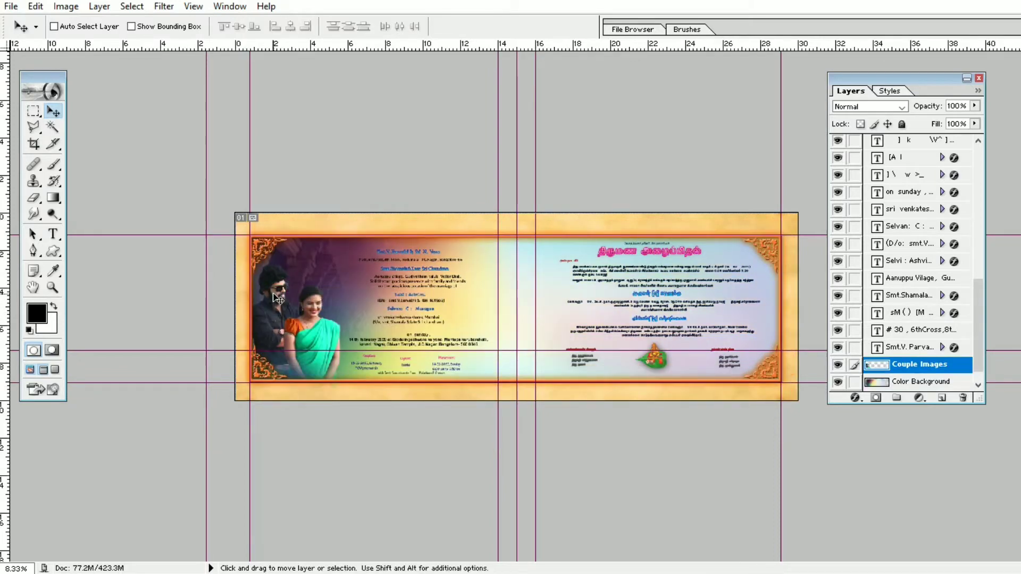
drag(278, 300, 319, 292)
key(ctrl+z)
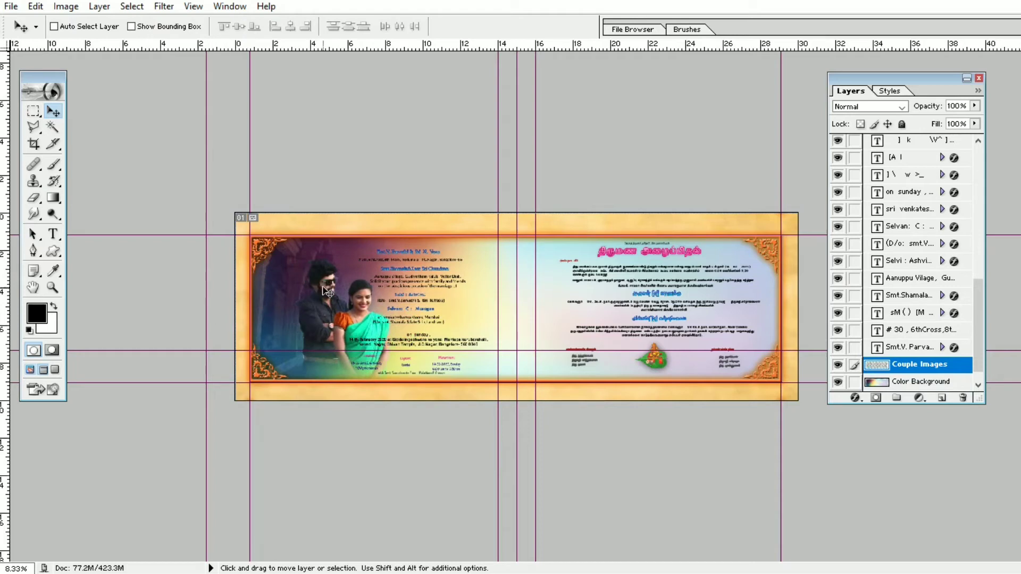
key(z)
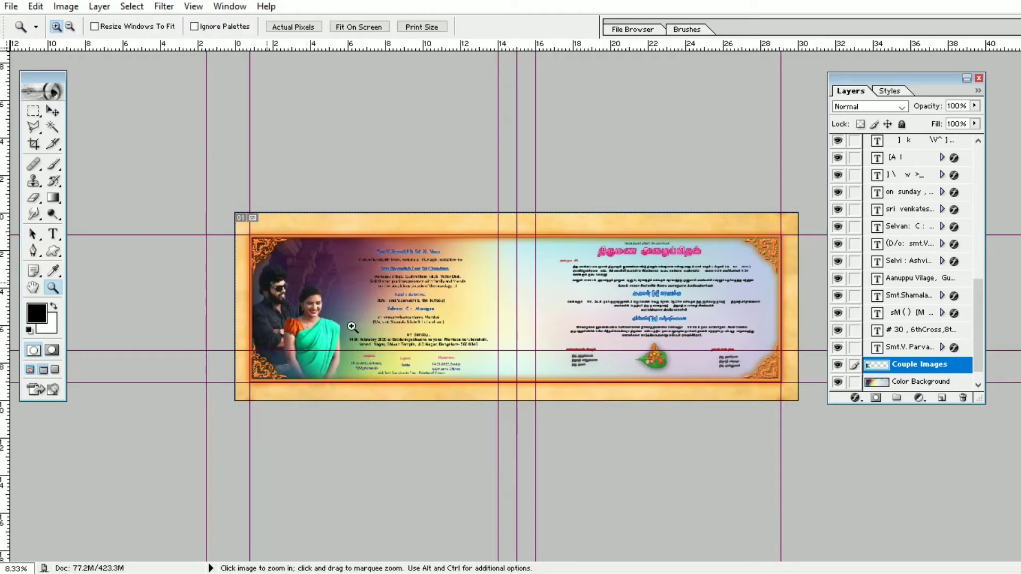
drag(264, 269, 381, 384)
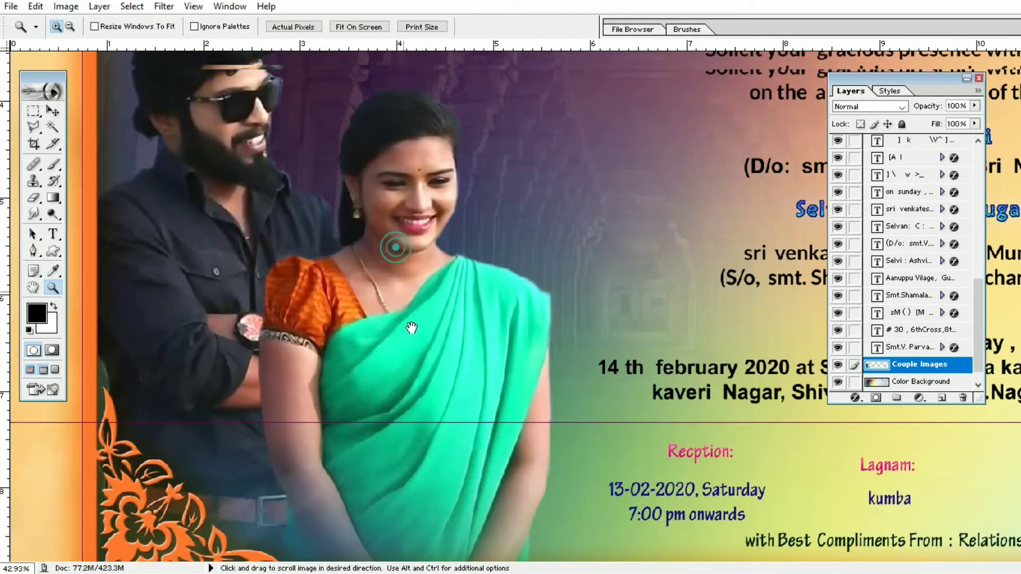
scroll(372, 245, up, 5)
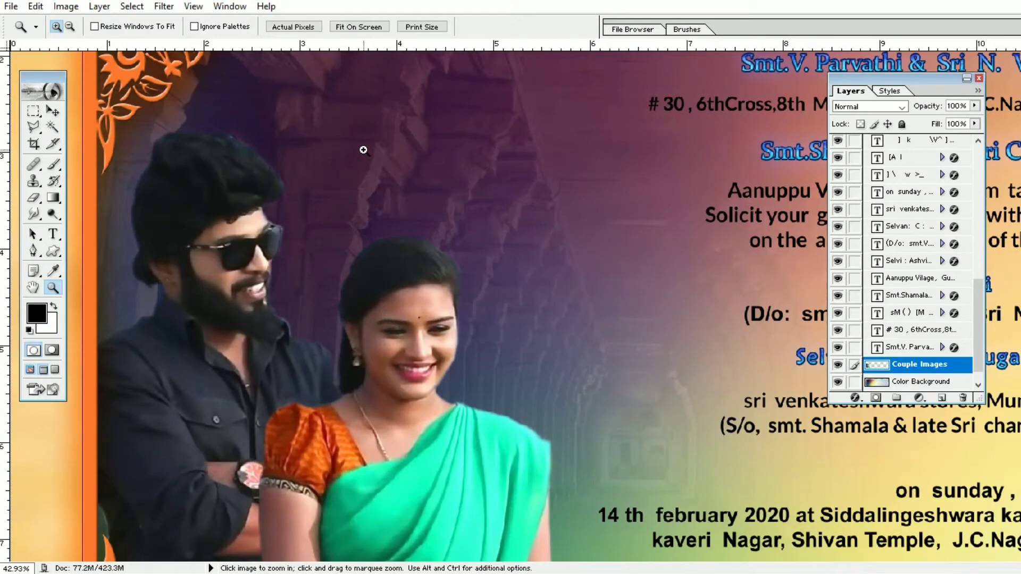
key(v)
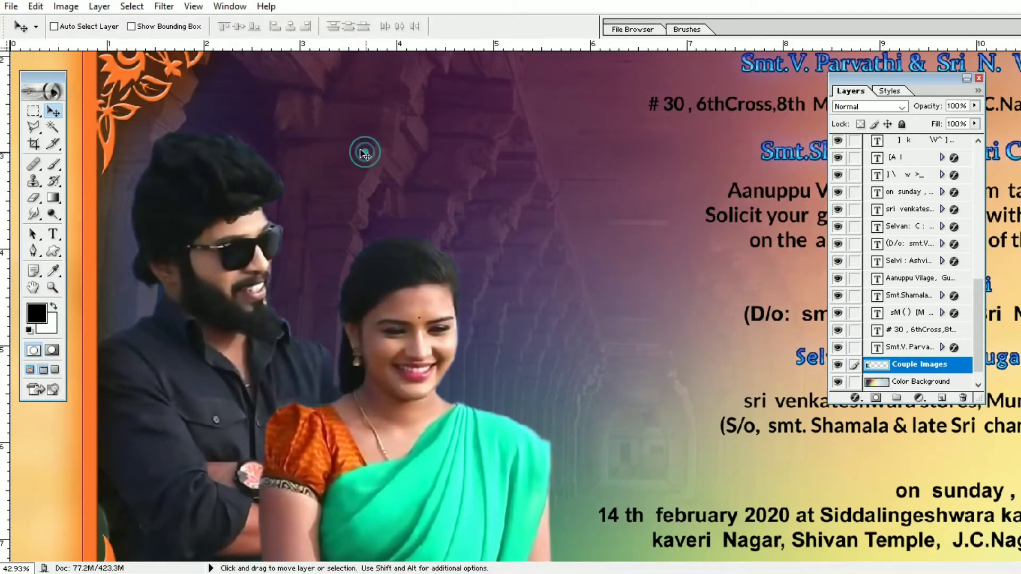
scroll(287, 313, right, 10)
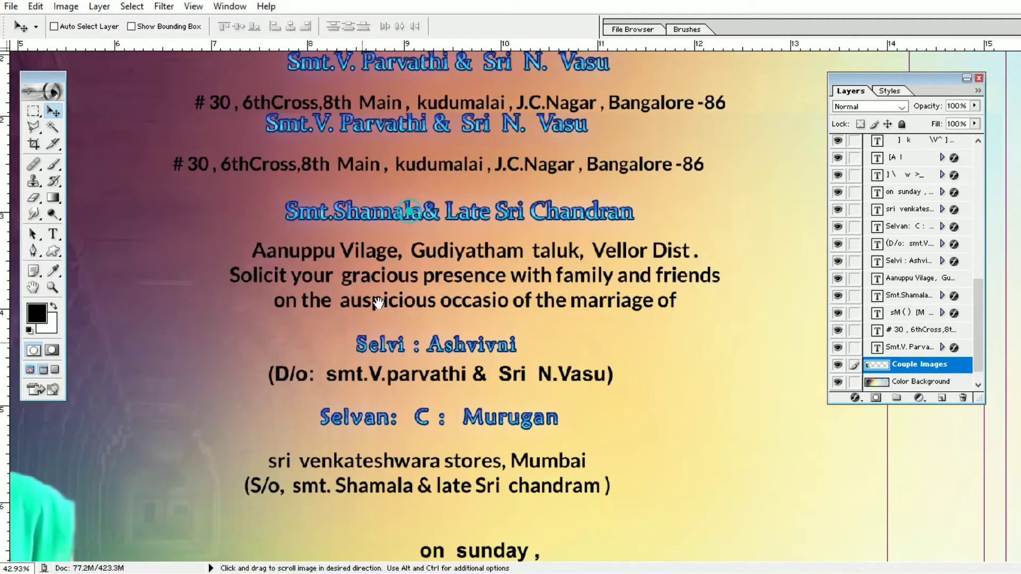
scroll(386, 213, up, 3)
key(ctrl+minus)
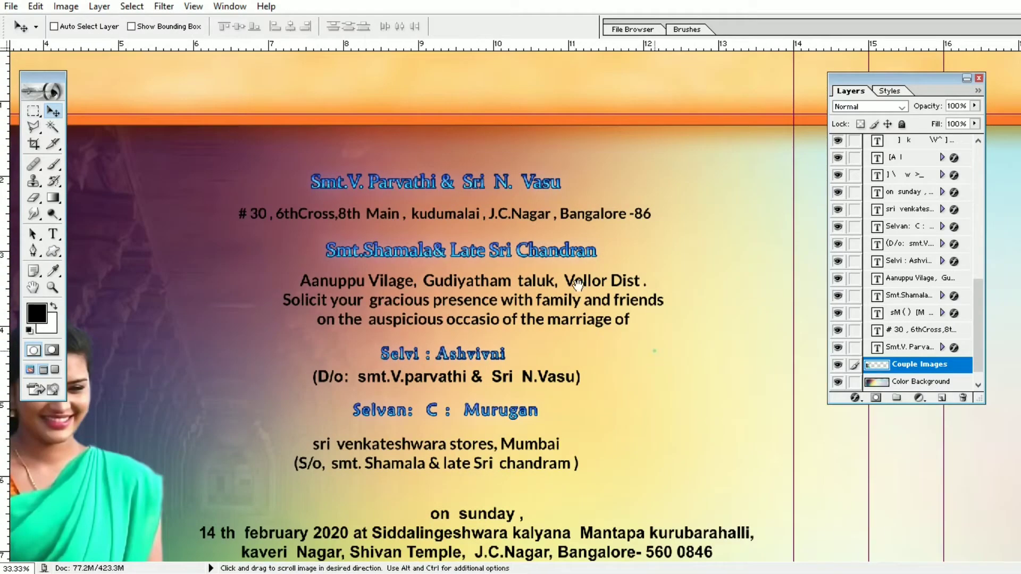
mouse_move(545, 307)
mouse_down()
mouse_move(516, 246)
mouse_move(356, 140)
mouse_up()
drag(597, 296, 391, 278)
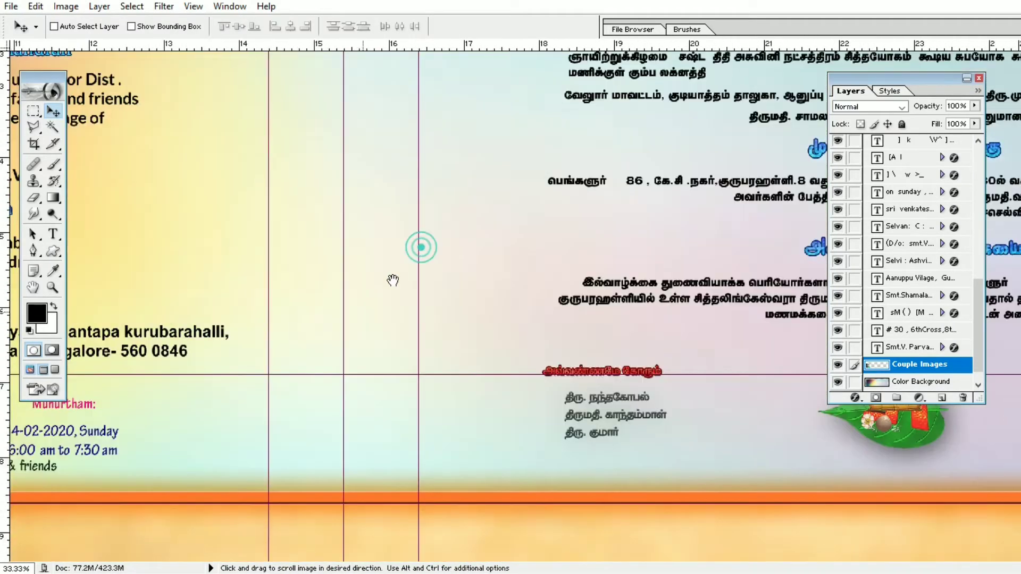
key(ctrl+minus)
key(ctrl+minus)
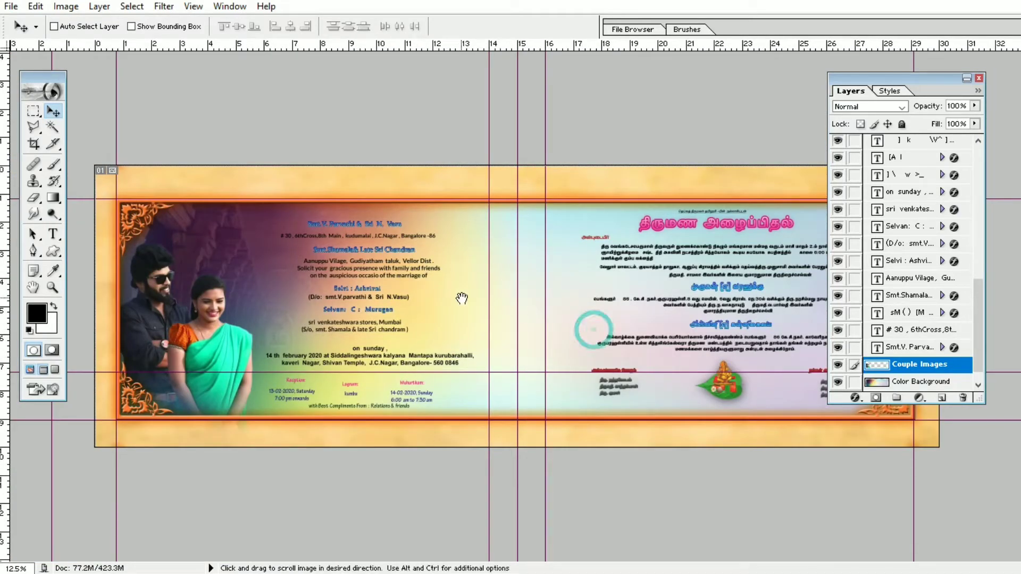
Select the Tamil title's text layer and apply a blue bevel preset from Styles.
right_click(733, 389)
click(736, 391)
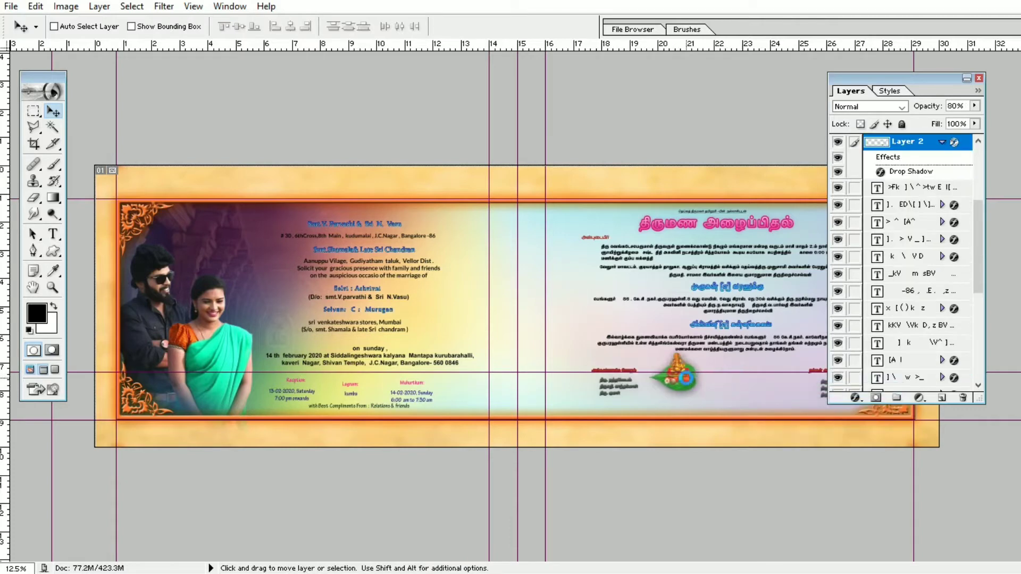
right_click(674, 227)
click(728, 232)
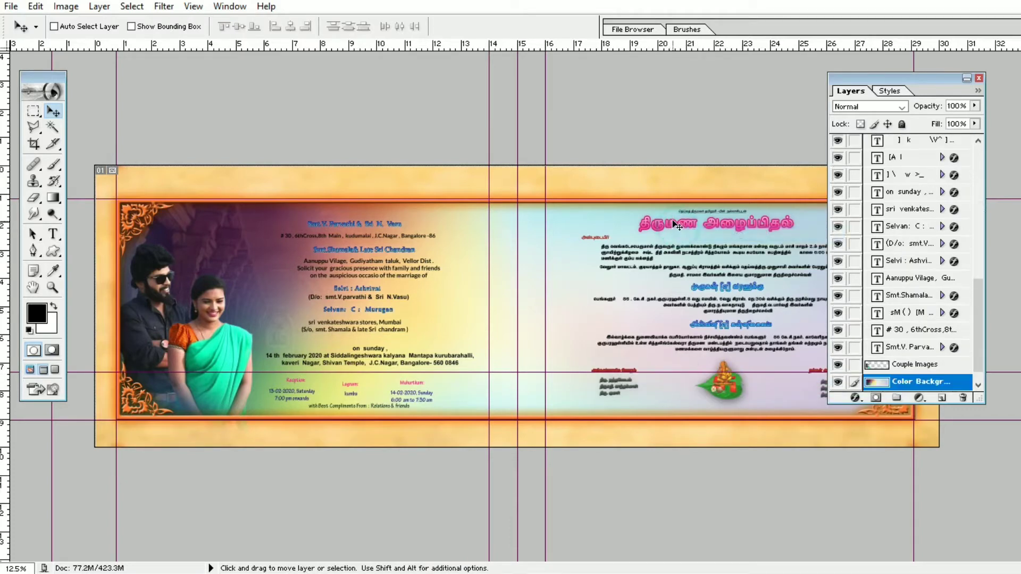
right_click(672, 223)
click(596, 237)
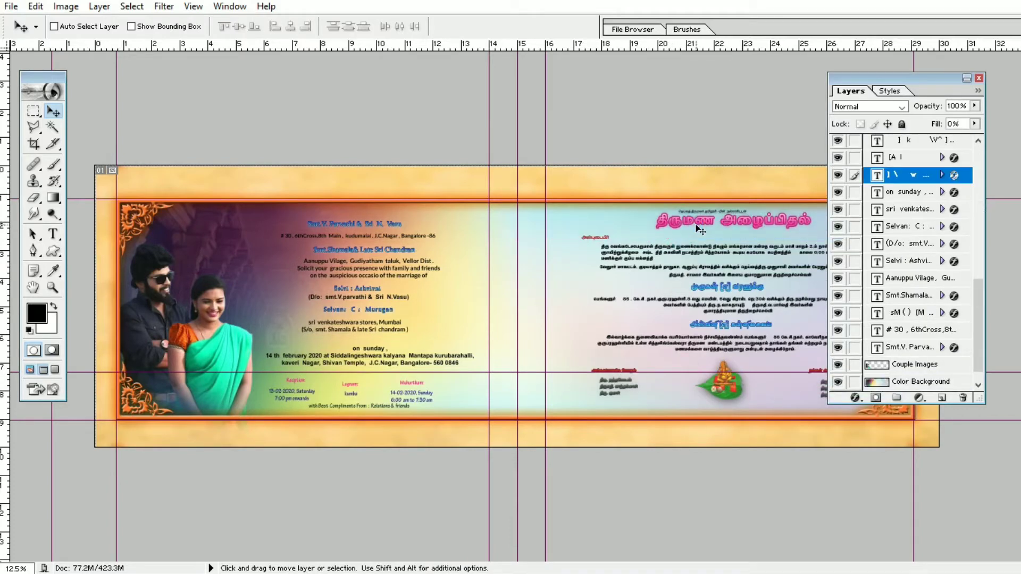
click(890, 93)
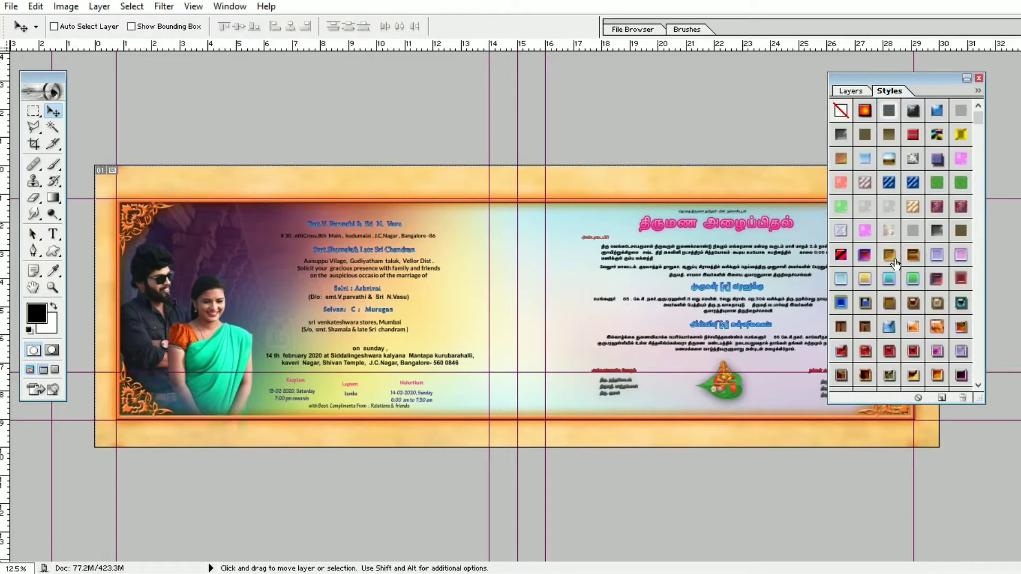
click(912, 279)
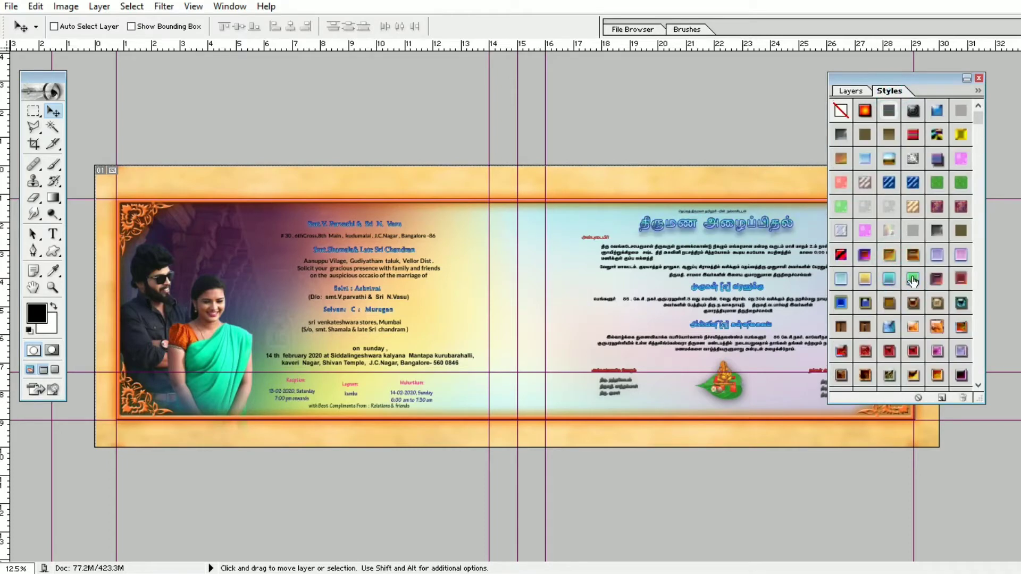
click(862, 280)
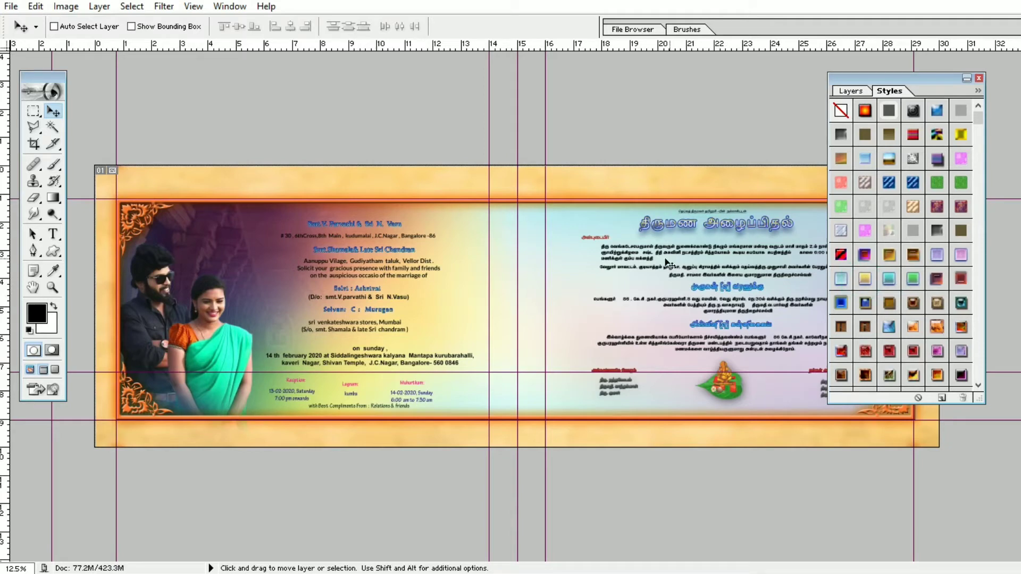
Move the Tamil paragraph text layer down and left, then undo the move.
right_click(618, 250)
click(633, 254)
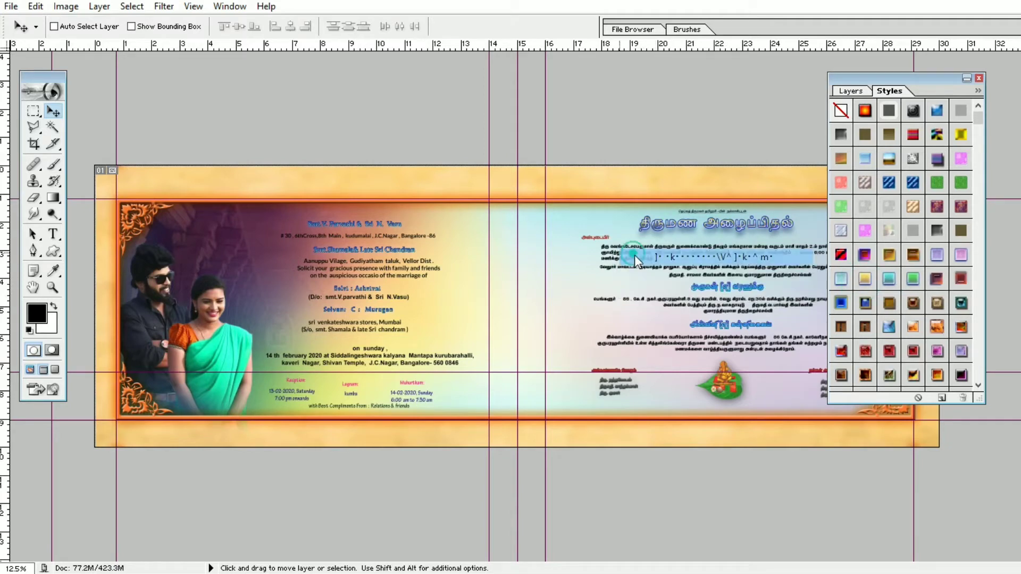
drag(634, 254, 520, 295)
key(ctrl+z)
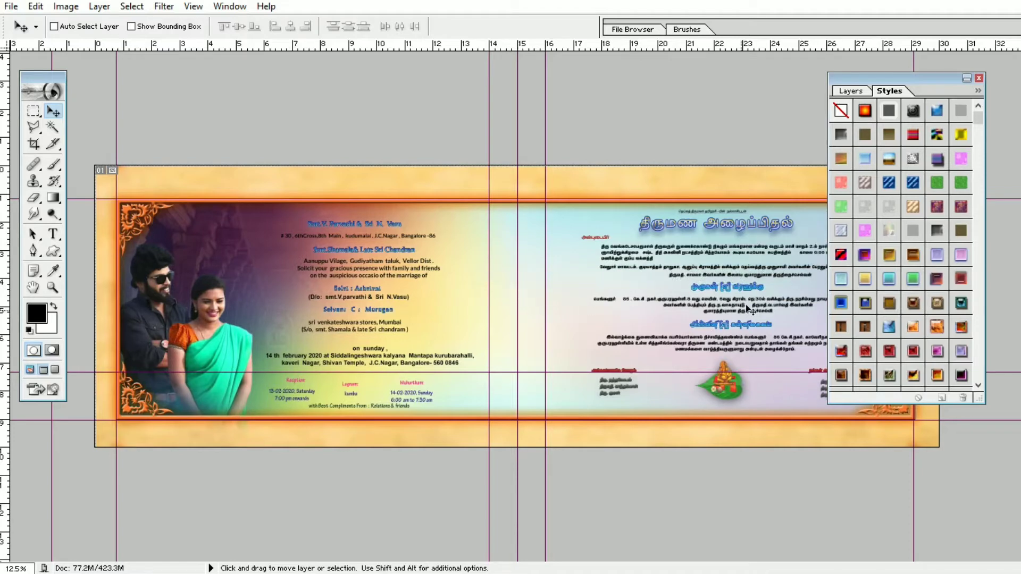
Select the next Tamil heading text layers and zoom to 25%.
right_click(719, 292)
click(677, 296)
right_click(712, 288)
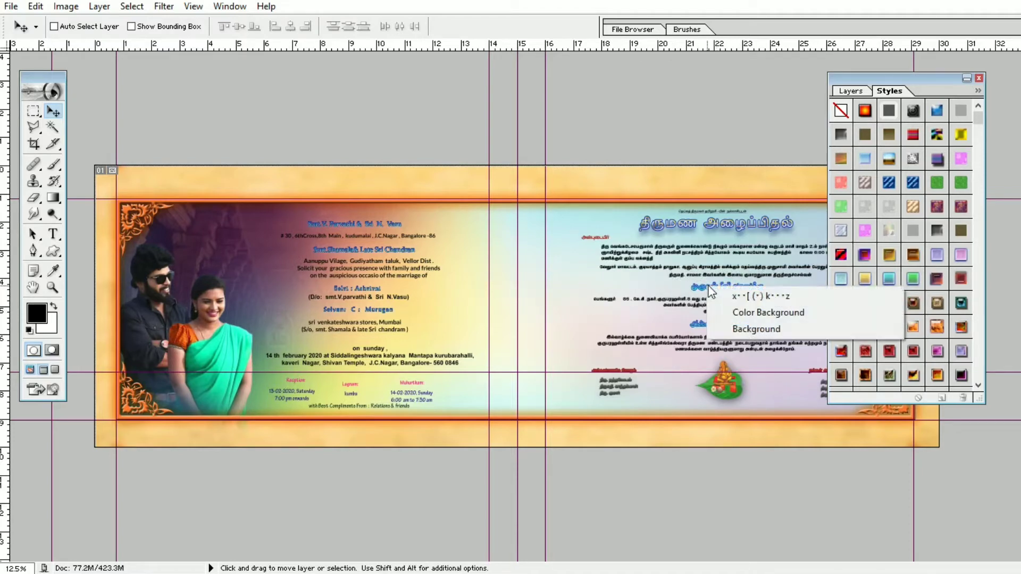
click(708, 295)
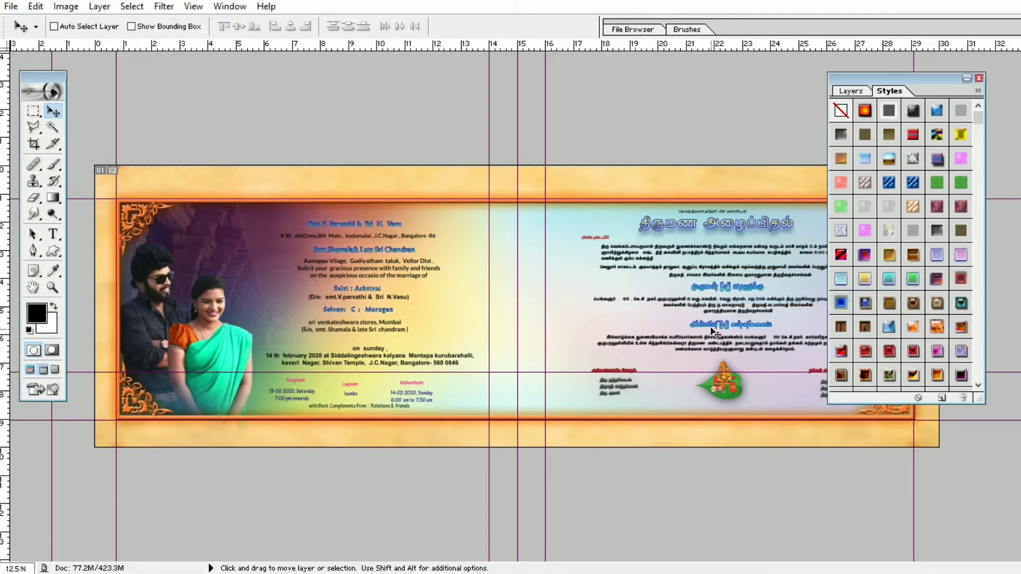
right_click(706, 323)
click(713, 333)
key(ctrl+plus)
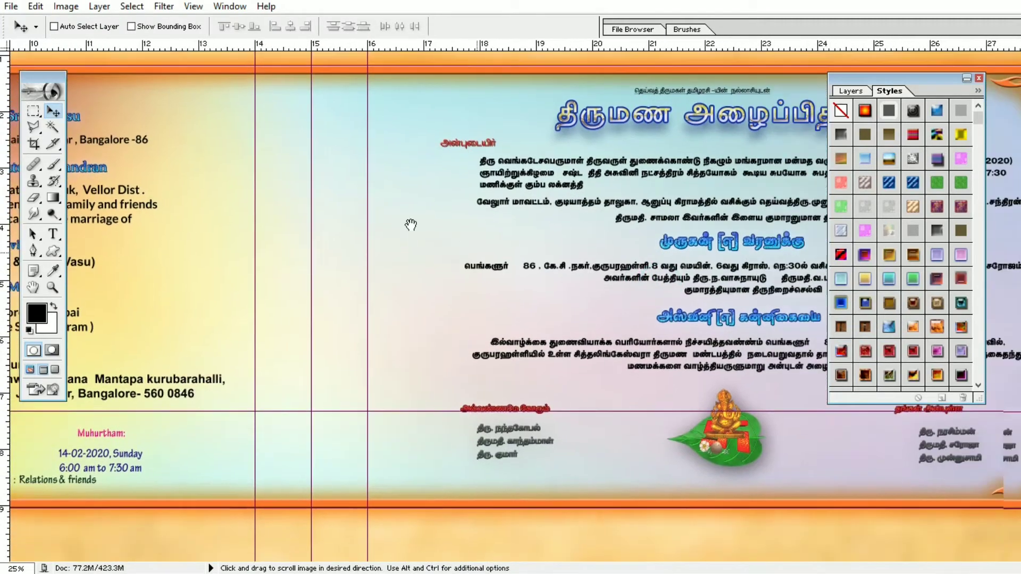
Pan to the Tamil panel and zoom to 200% to inspect the heading style.
drag(664, 287, 358, 192)
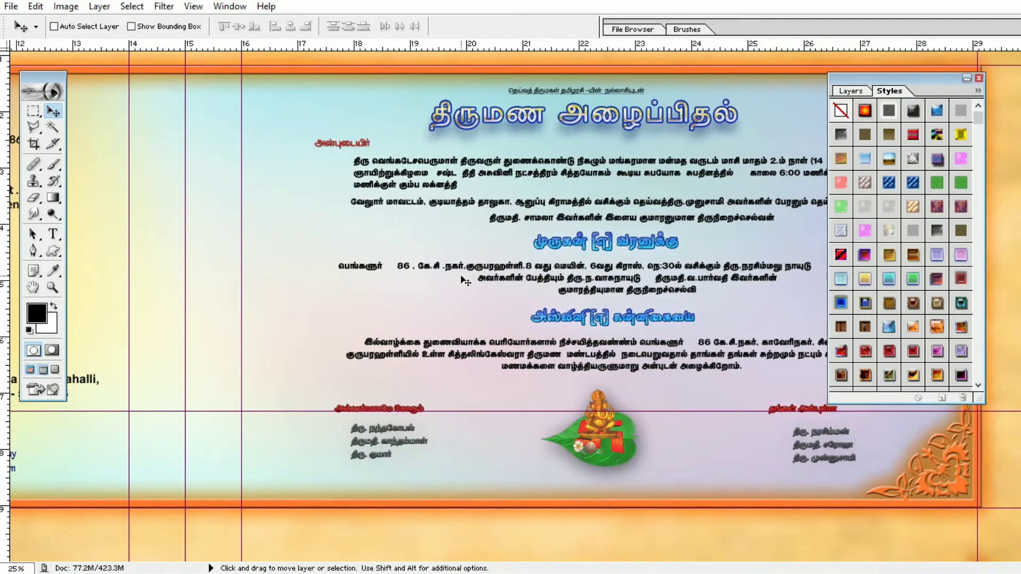
key(ctrl+plus)
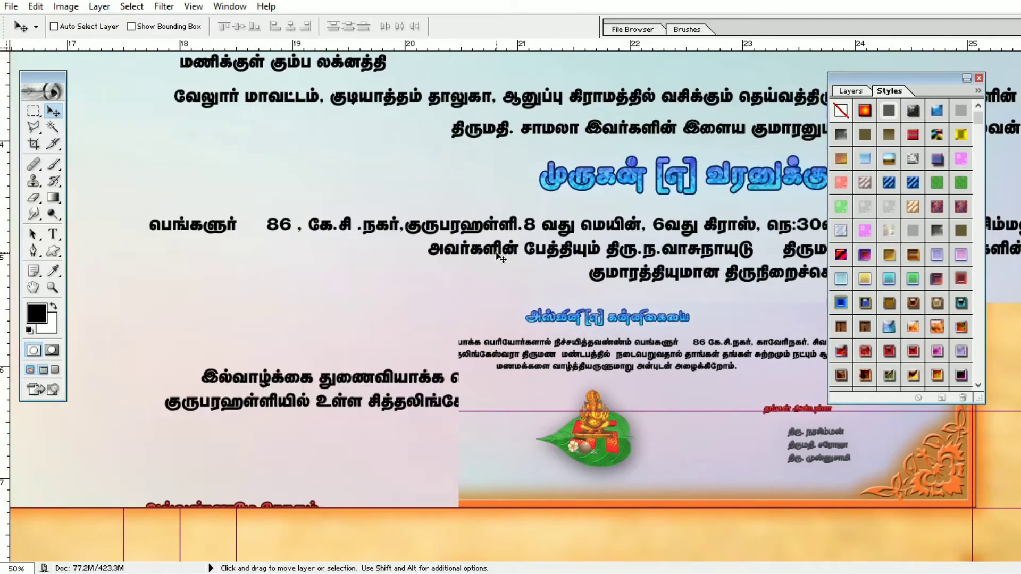
key(ctrl+plus)
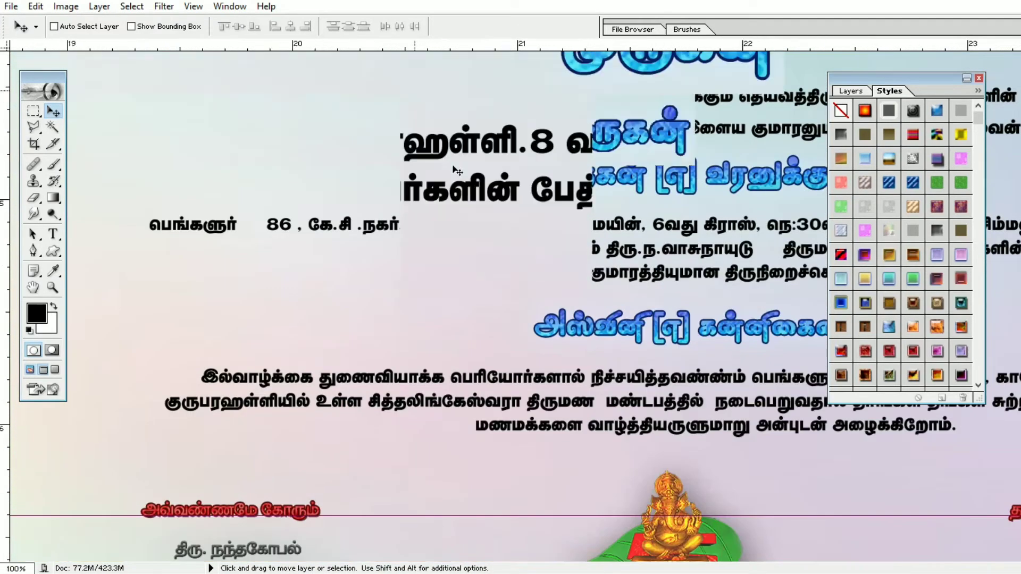
key(ctrl+plus)
drag(483, 133, 551, 280)
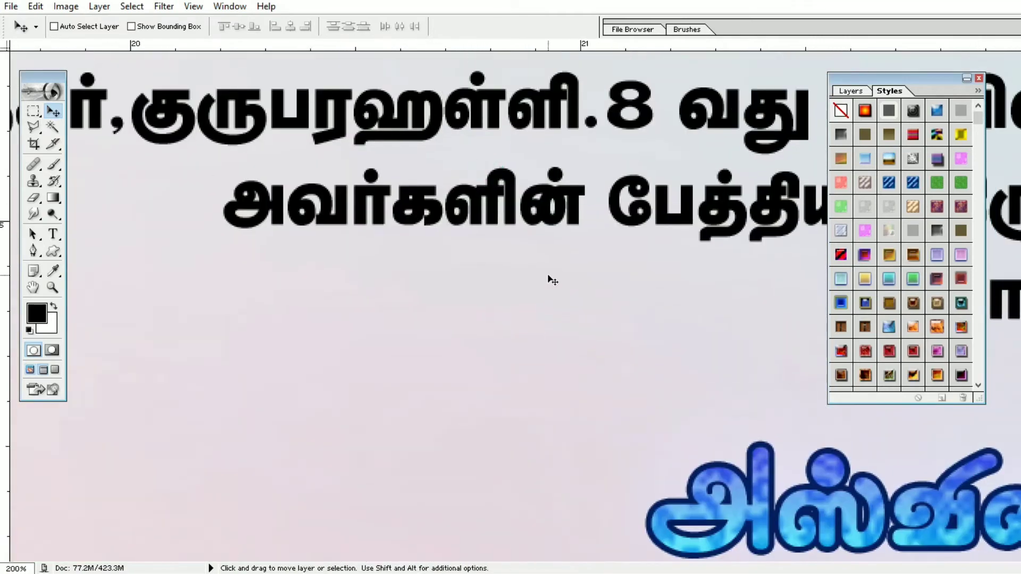
key(ctrl+minus)
key(ctrl+minus)
key(ctrl+minus)
key(ctrl+minus)
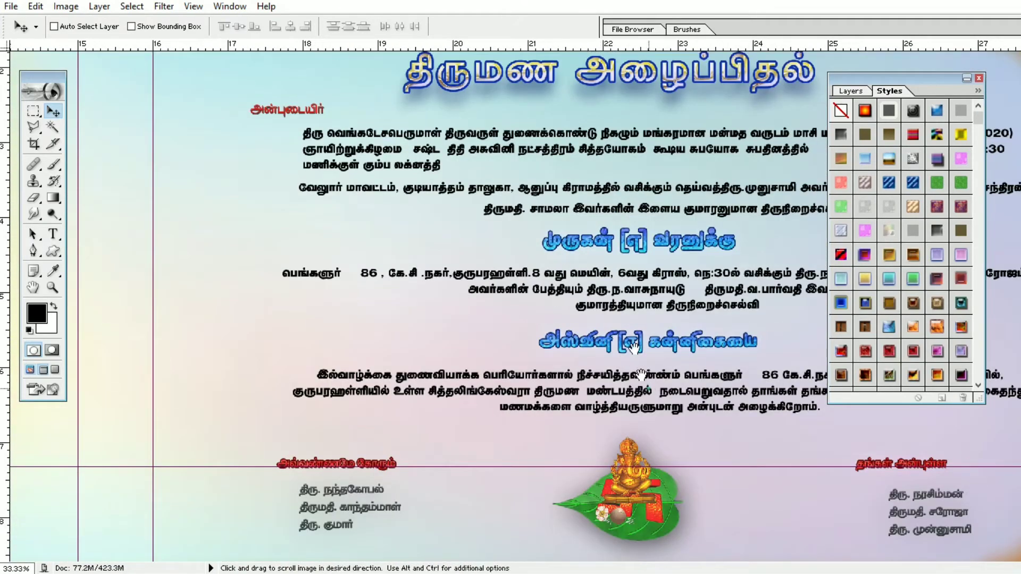
scroll(633, 346, down, 3)
scroll(633, 346, down, 2)
Pan over the Ganesha image and English invitation text, then fit the card.
key(ctrl+plus)
key(ctrl+plus)
key(ctrl+plus)
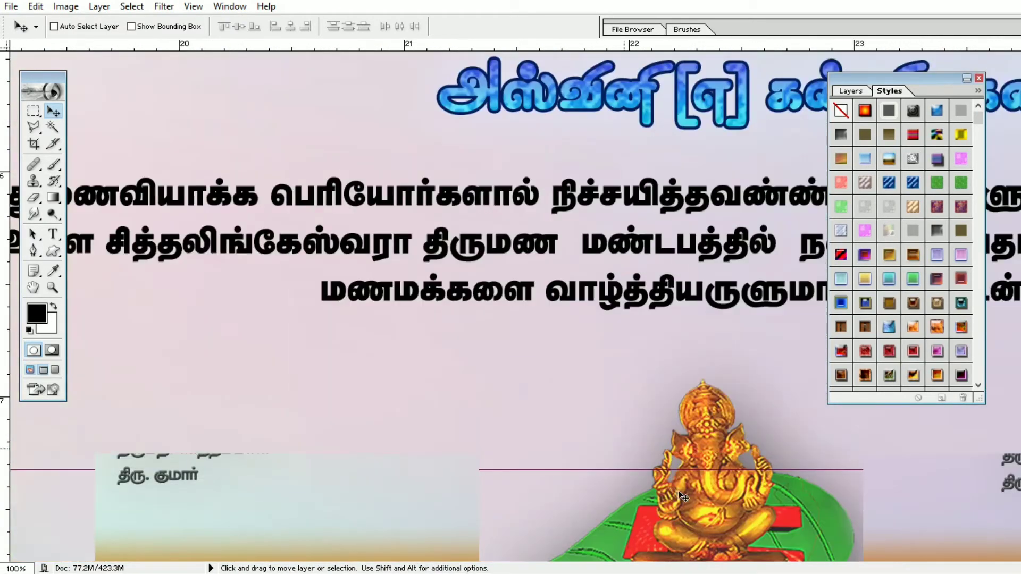
drag(686, 496, 325, 181)
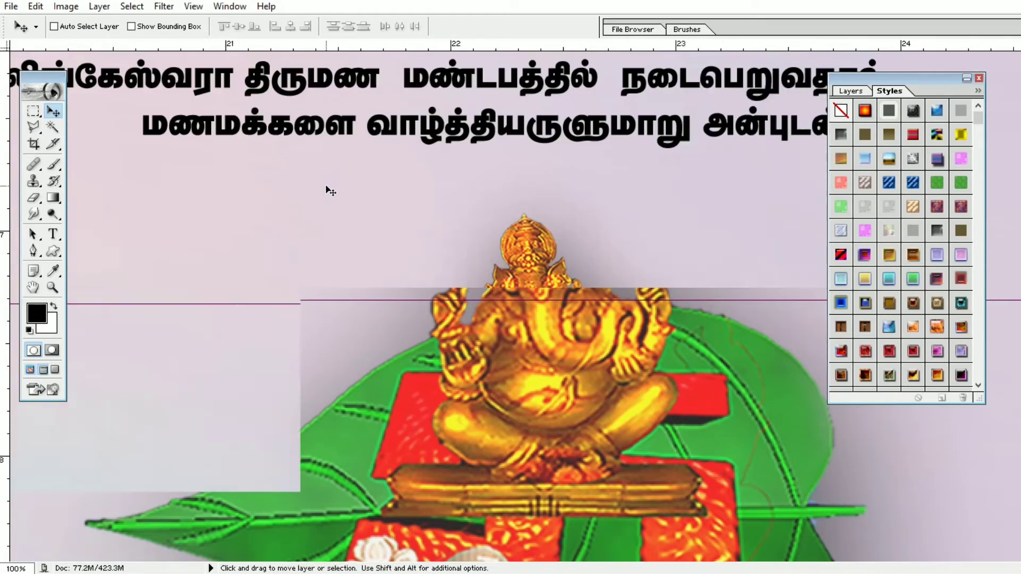
key(ctrl+minus)
key(ctrl+minus)
key(ctrl+minus)
key(ctrl+minus)
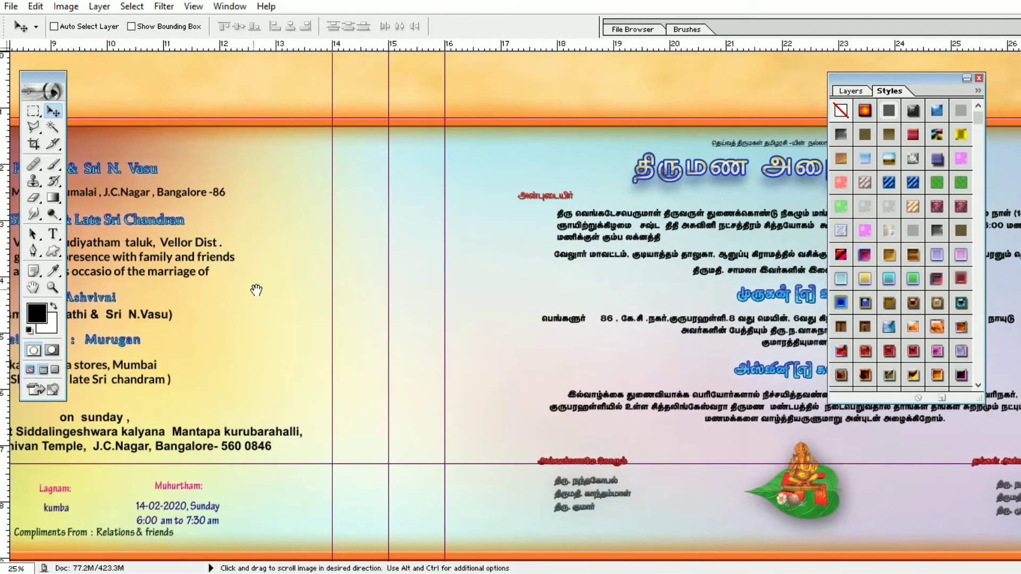
drag(257, 290, 702, 290)
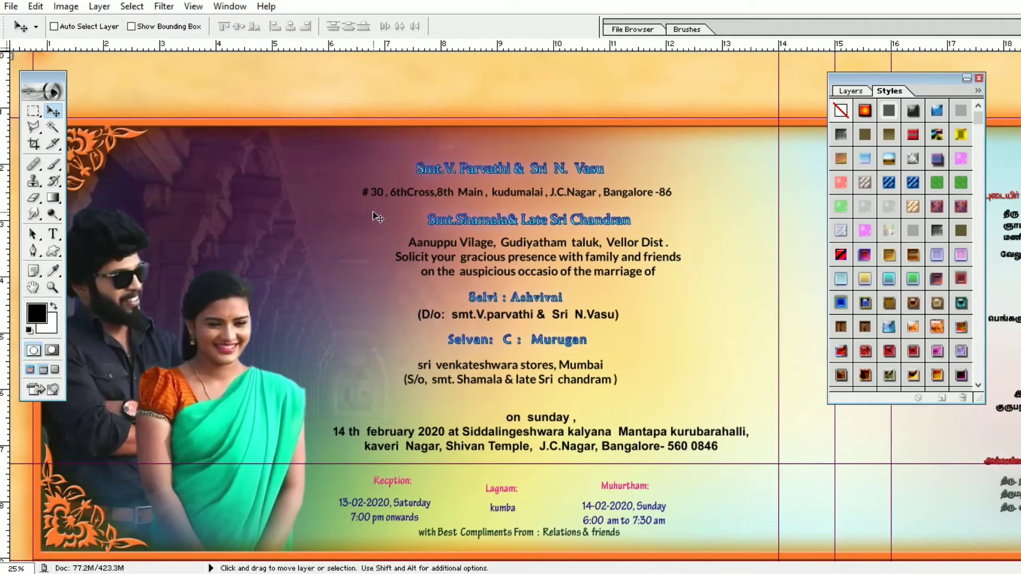
key(ctrl+plus)
key(ctrl+plus)
key(ctrl+plus)
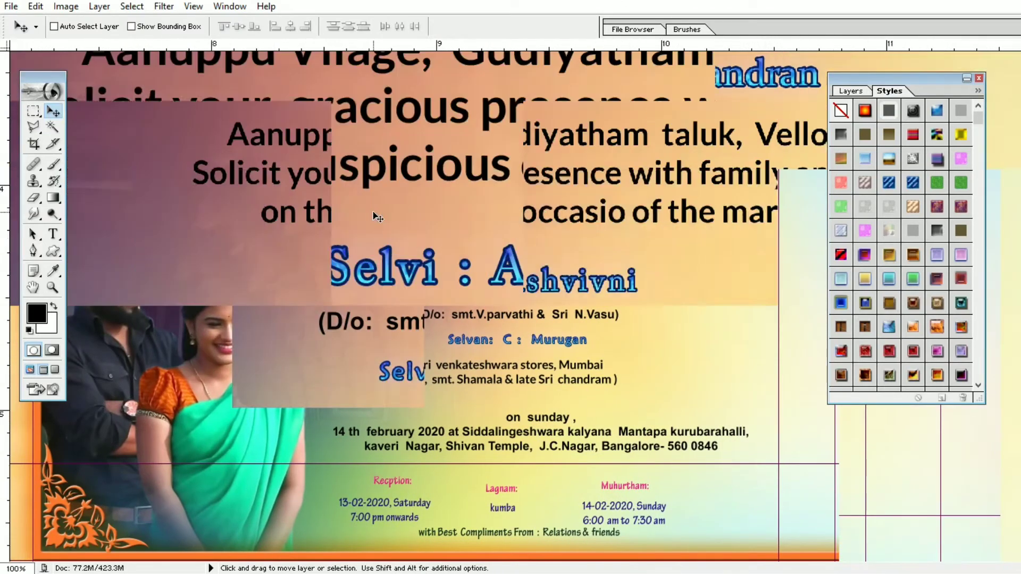
key(ctrl+plus)
scroll(468, 176, up, 5)
scroll(425, 281, up, 3)
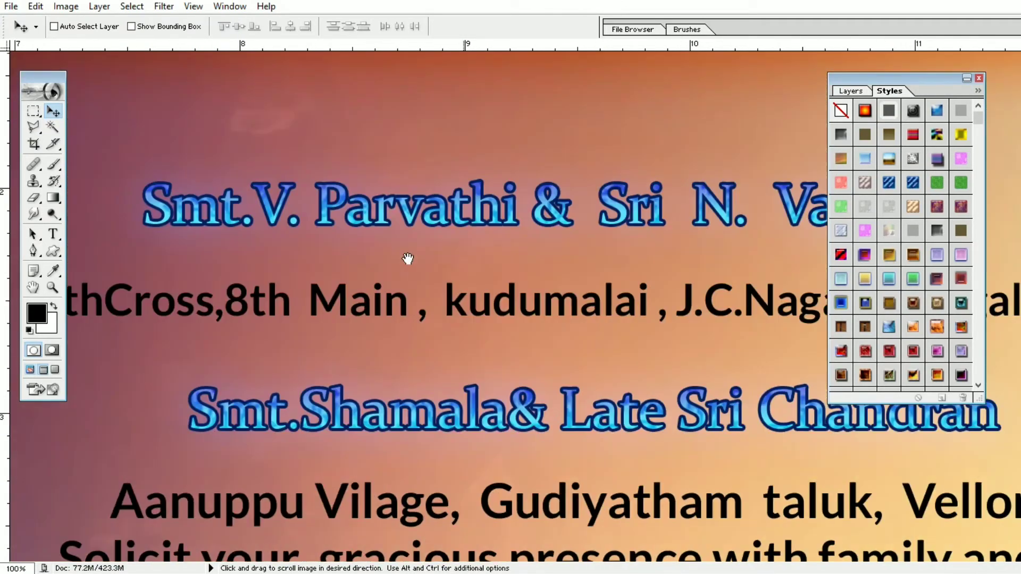
key(ctrl+minus)
key(ctrl+minus)
key(ctrl+minus)
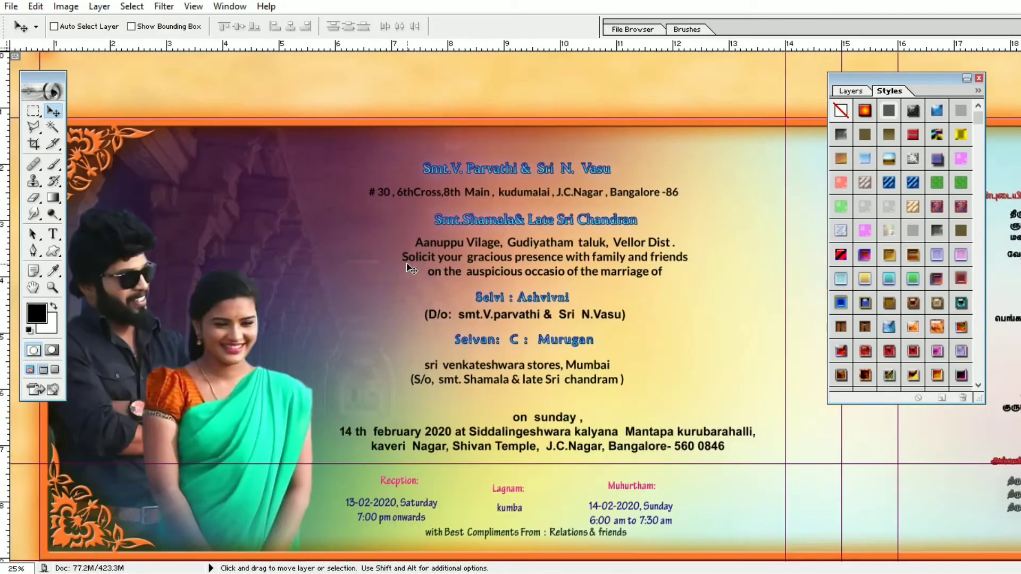
key(ctrl+minus)
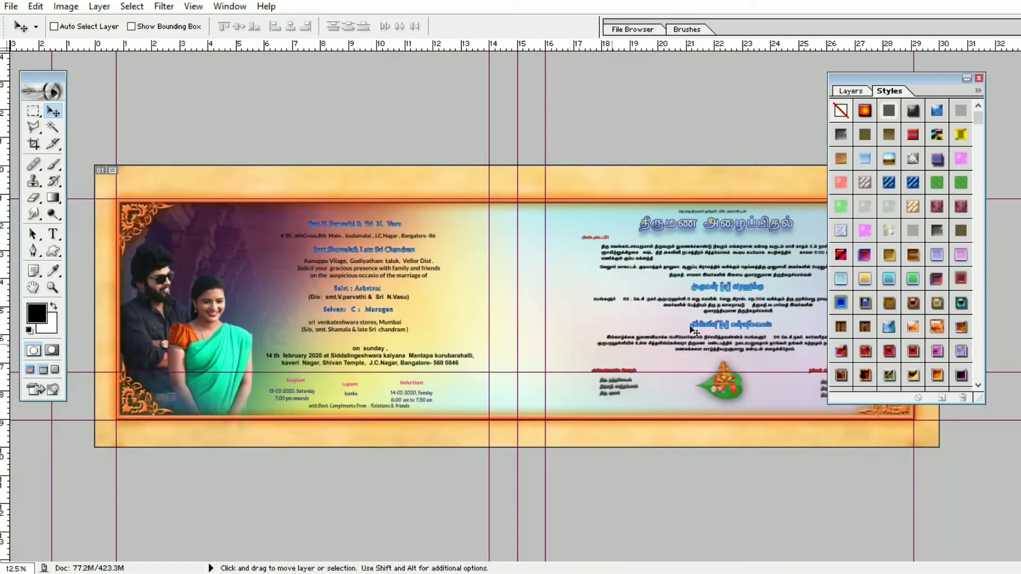
Nudge the Tamil title and Color Background layers left, then close Card 02 without saving.
right_click(662, 230)
click(685, 235)
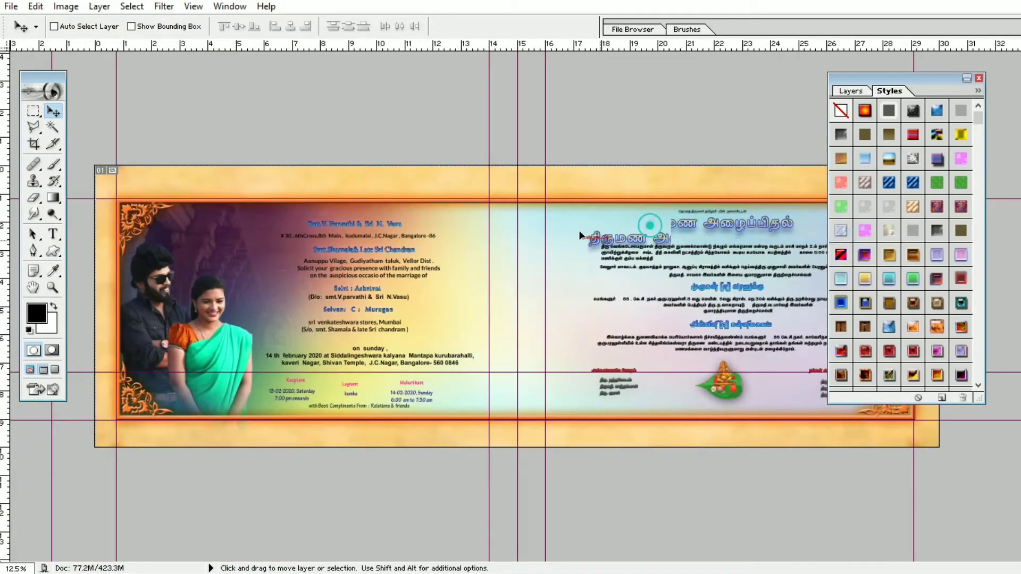
drag(652, 229, 636, 235)
right_click(711, 287)
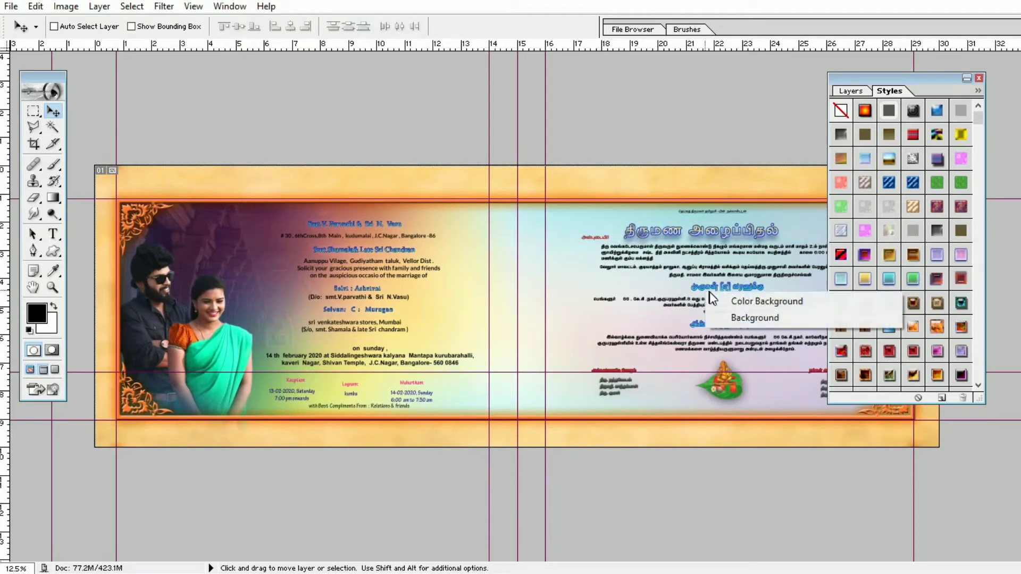
click(725, 296)
drag(712, 288, 632, 288)
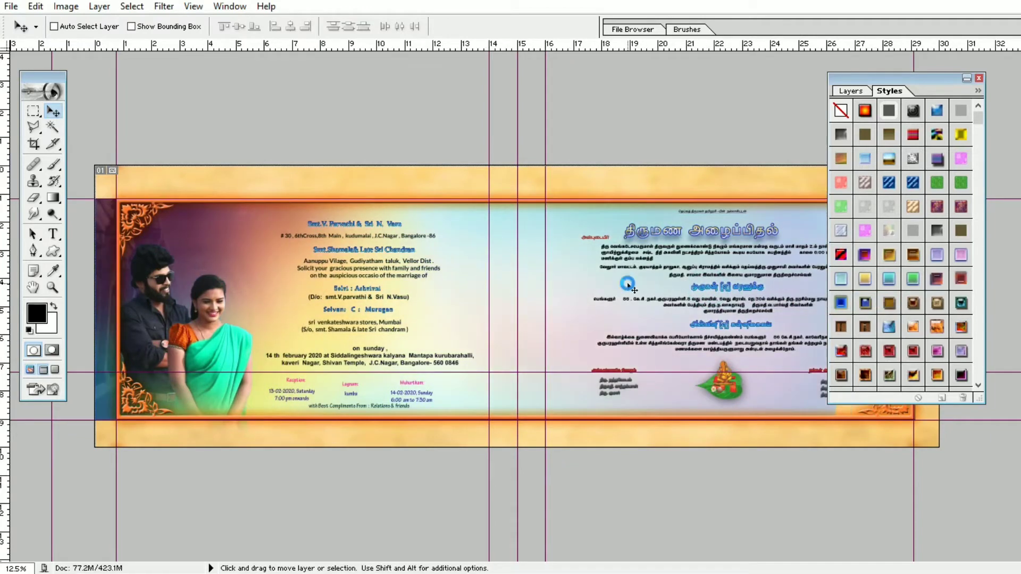
key(ctrl+w)
click(511, 223)
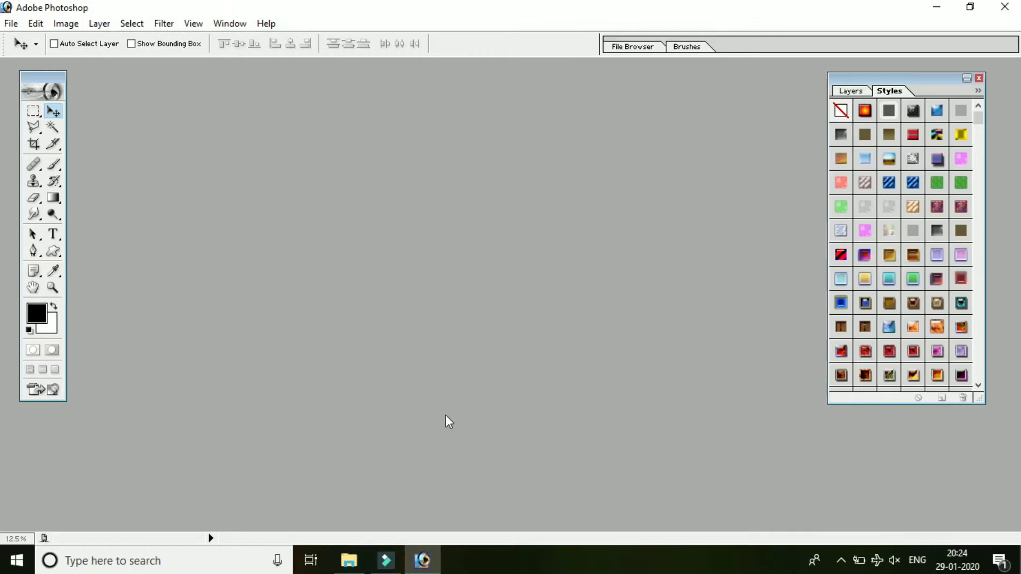
Drag Card 01 into Photoshop, skip the text-layer update, and switch to full screen.
click(364, 560)
mouse_move(174, 103)
mouse_down()
mouse_move(398, 569)
mouse_move(355, 316)
mouse_up()
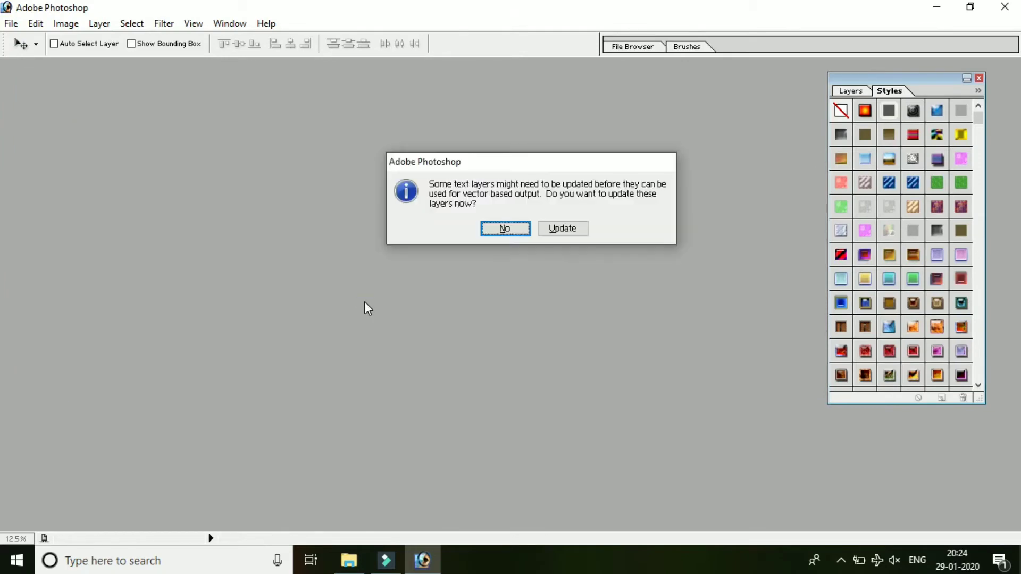
key(Return)
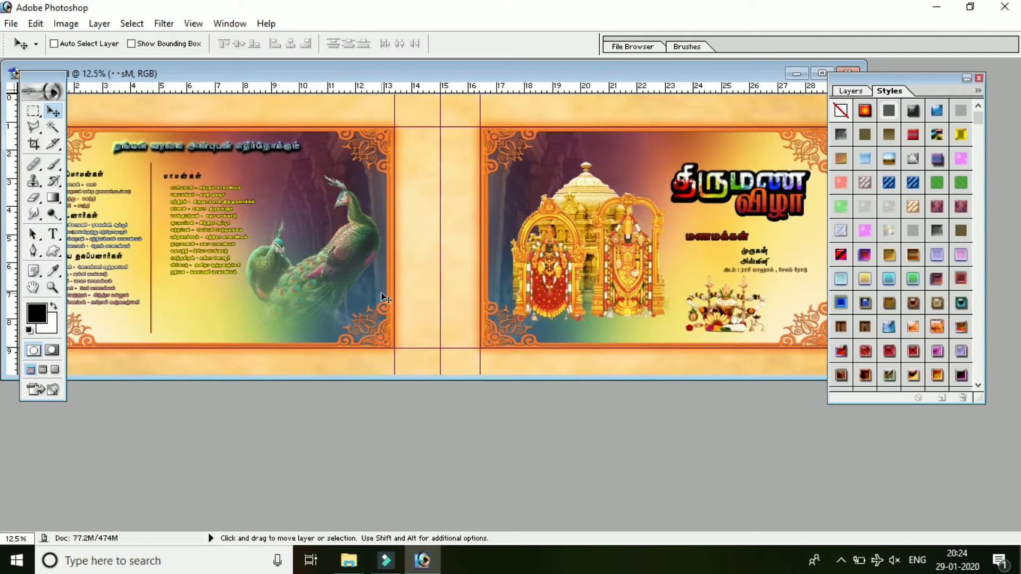
key(ctrl+minus)
key(ctrl+plus)
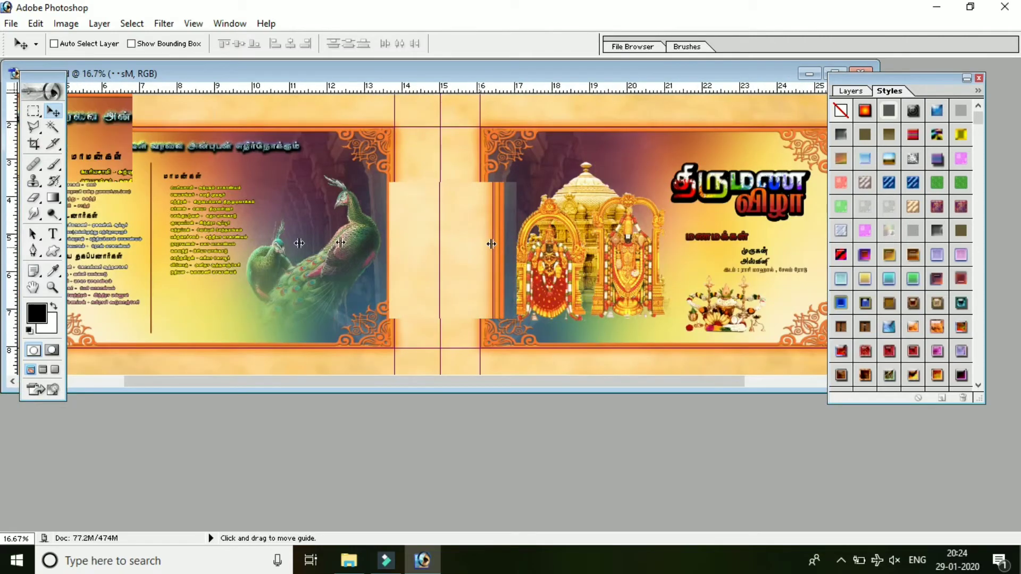
key(ctrl+plus)
key(ctrl+minus)
key(ctrl+minus)
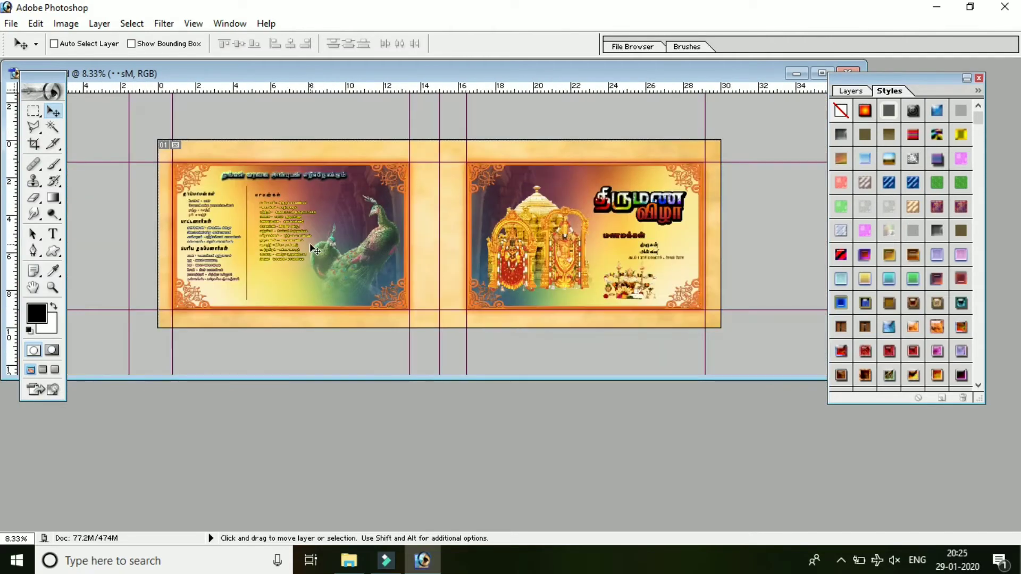
key(f)
Zoom in and move the ornate frame layer left and down, then back up.
key(ctrl+plus)
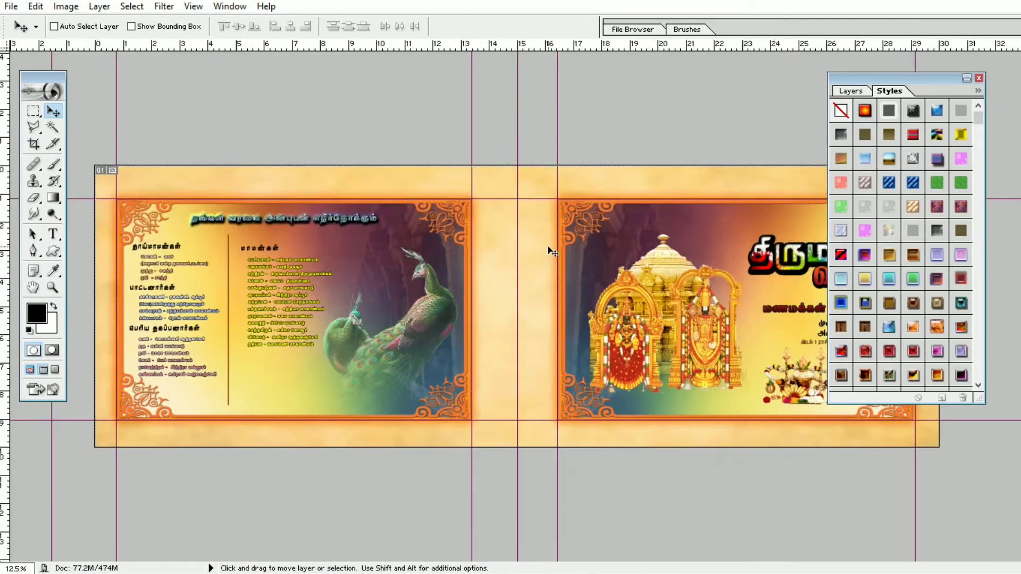
key(ctrl+plus)
key(ctrl+plus)
key(ctrl+plus)
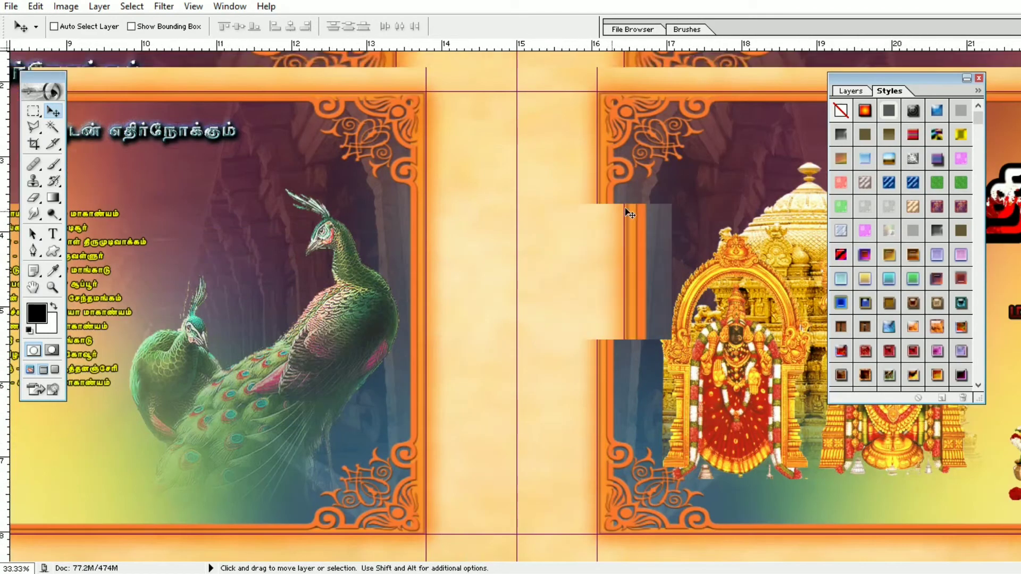
drag(643, 166, 439, 242)
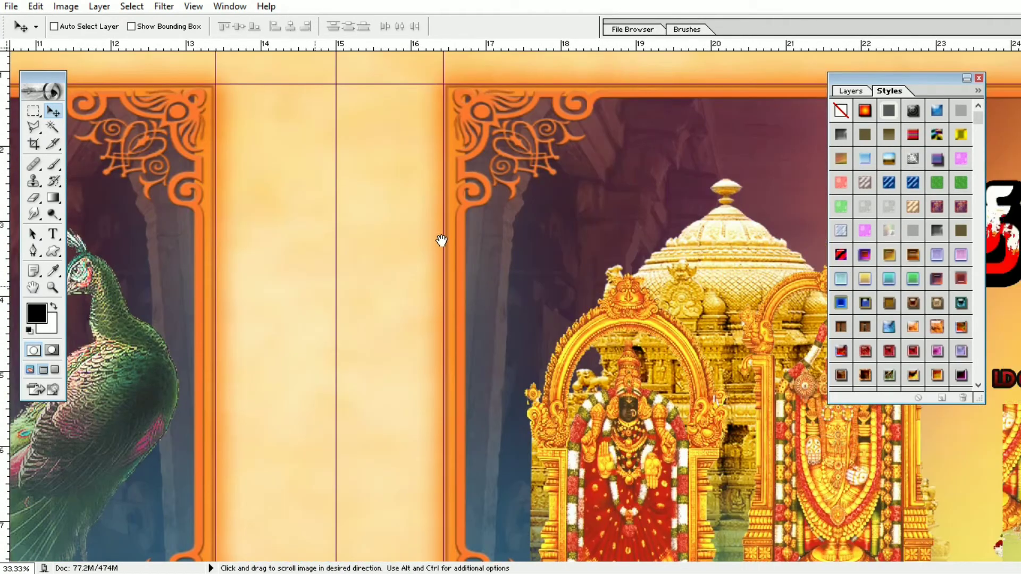
drag(572, 257, 465, 264)
right_click(343, 140)
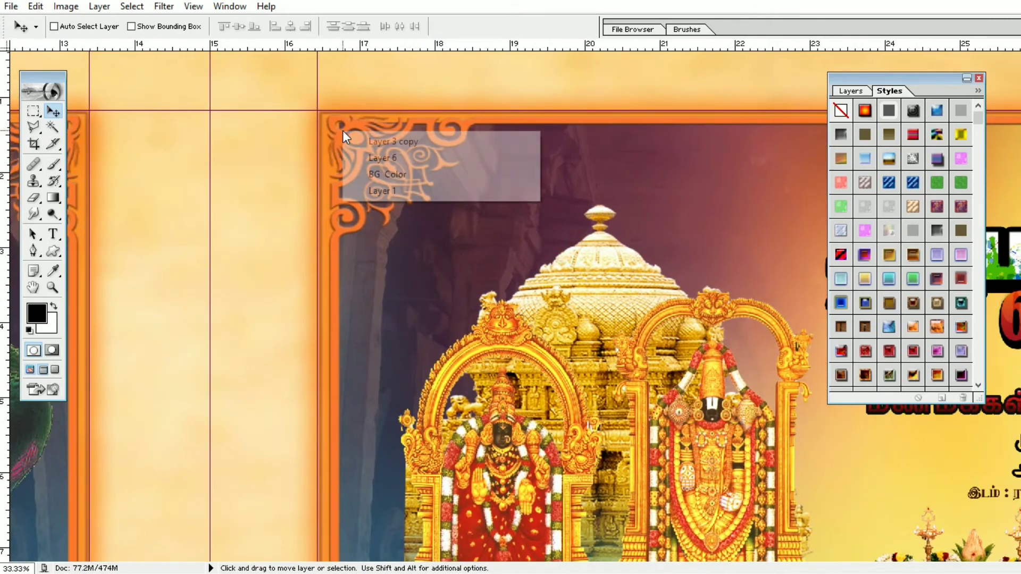
click(364, 139)
drag(358, 127, 302, 161)
drag(230, 290, 162, 429)
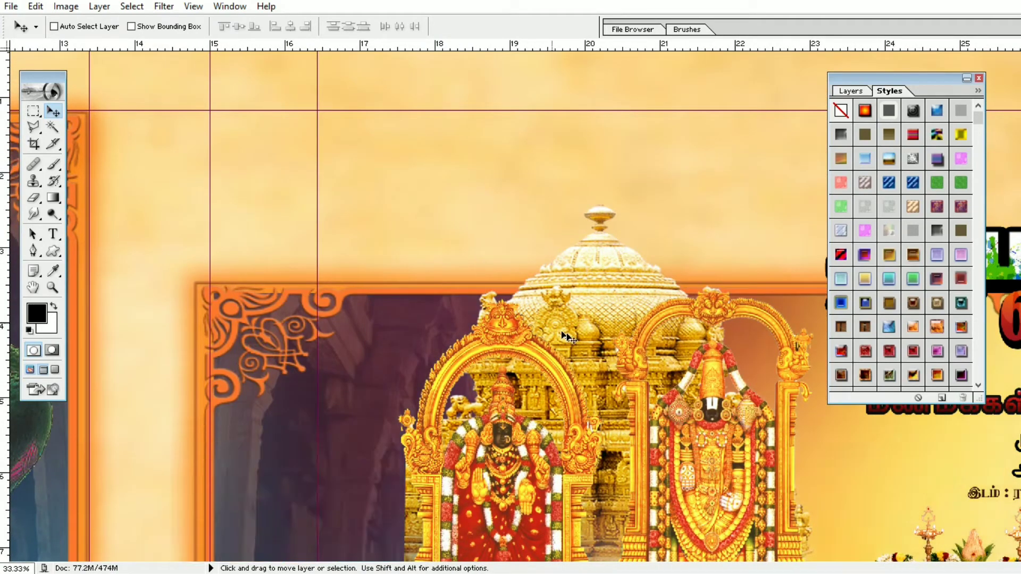
mouse_move(418, 383)
mouse_down()
mouse_move(540, 213)
mouse_move(167, 176)
mouse_move(224, 151)
mouse_move(410, 333)
mouse_up()
Select Layer 8 (temple tower), move Layer 7 (deities) left and back over the temple.
right_click(595, 316)
click(595, 317)
right_click(464, 339)
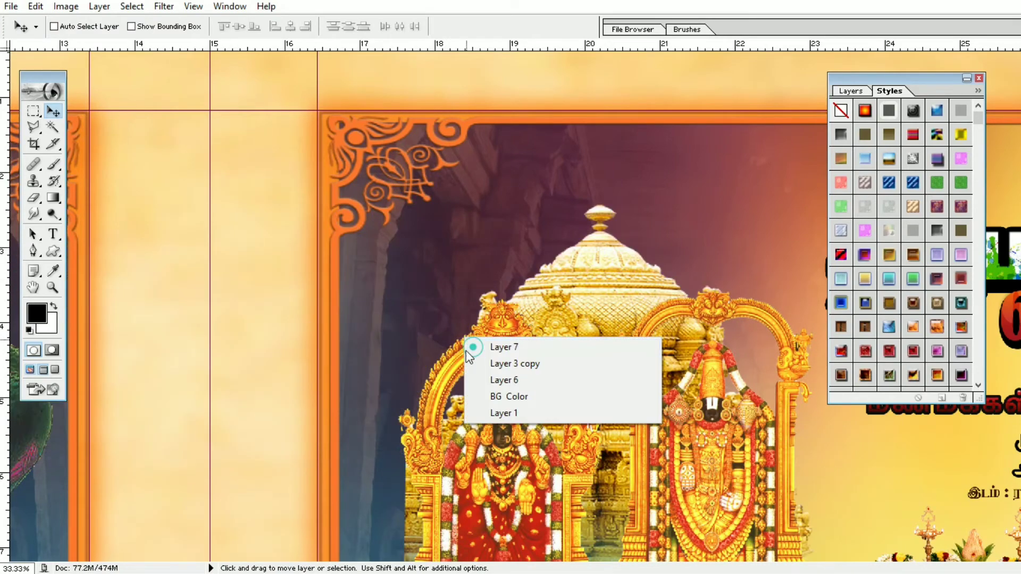
click(472, 346)
drag(472, 346, 113, 335)
drag(492, 414, 837, 372)
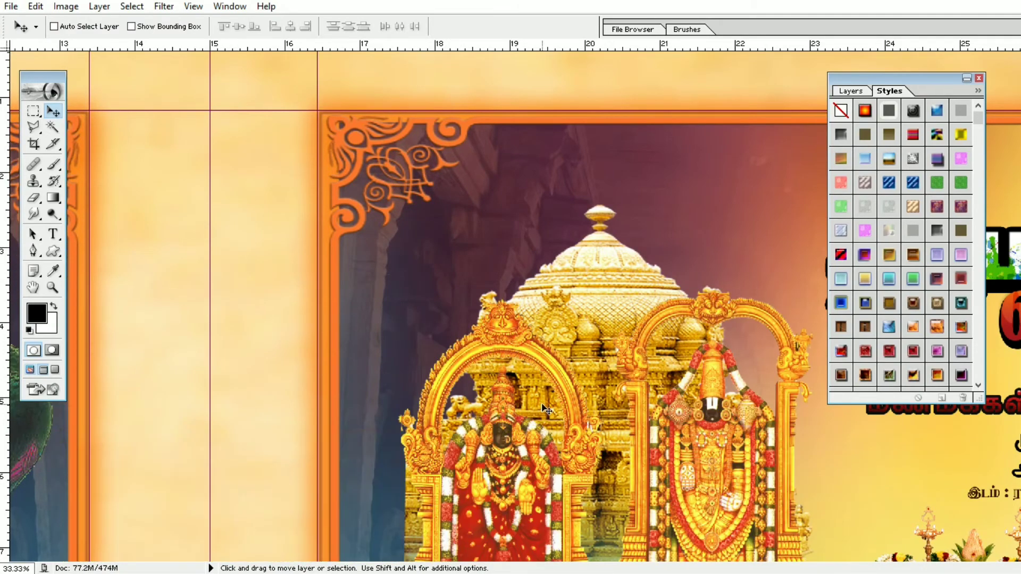
key(ctrl+minus)
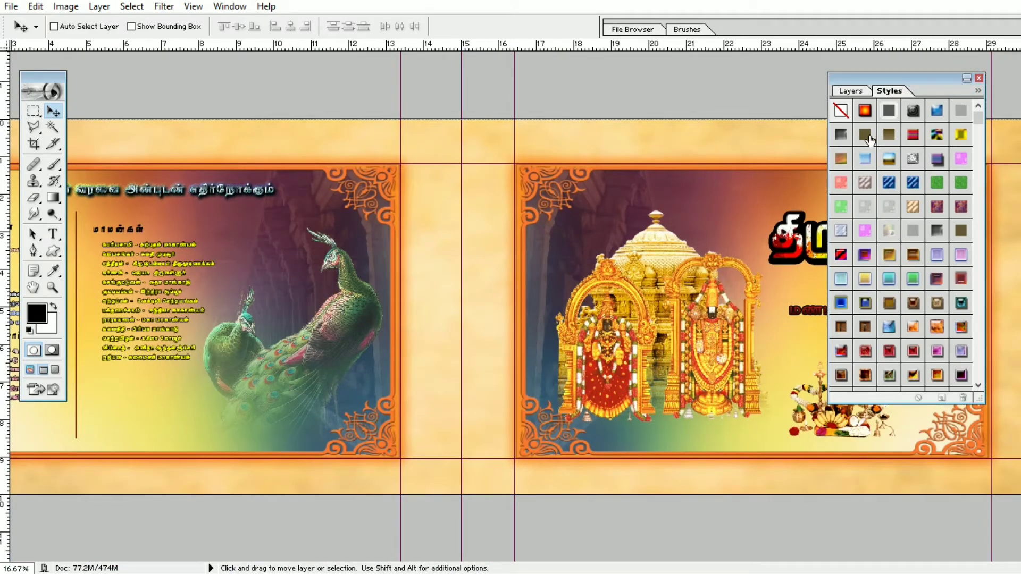
Hide the panels and nudge the title text layer slightly left and up.
key(Caps_Lock)
key(Tab)
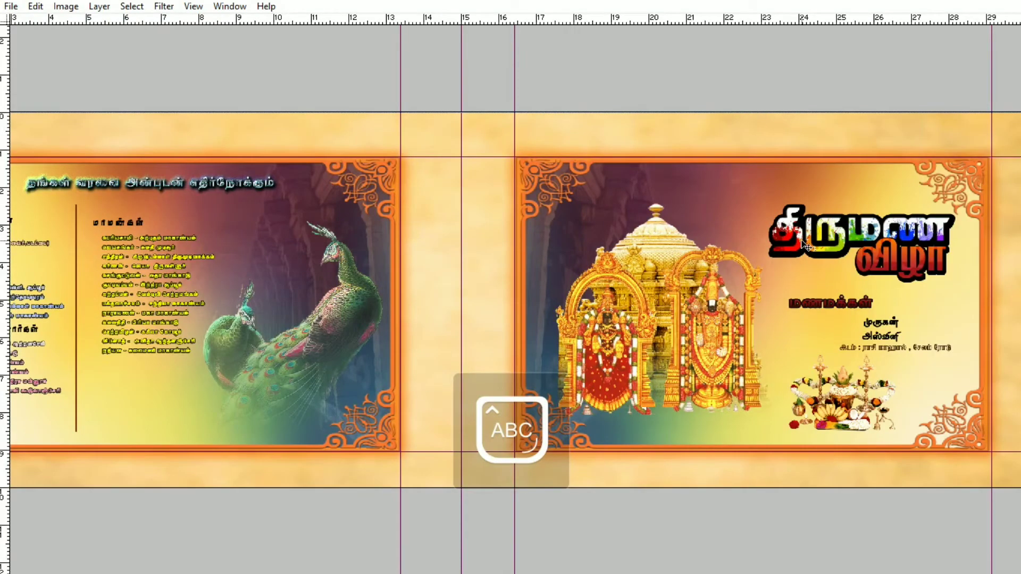
right_click(792, 234)
click(796, 244)
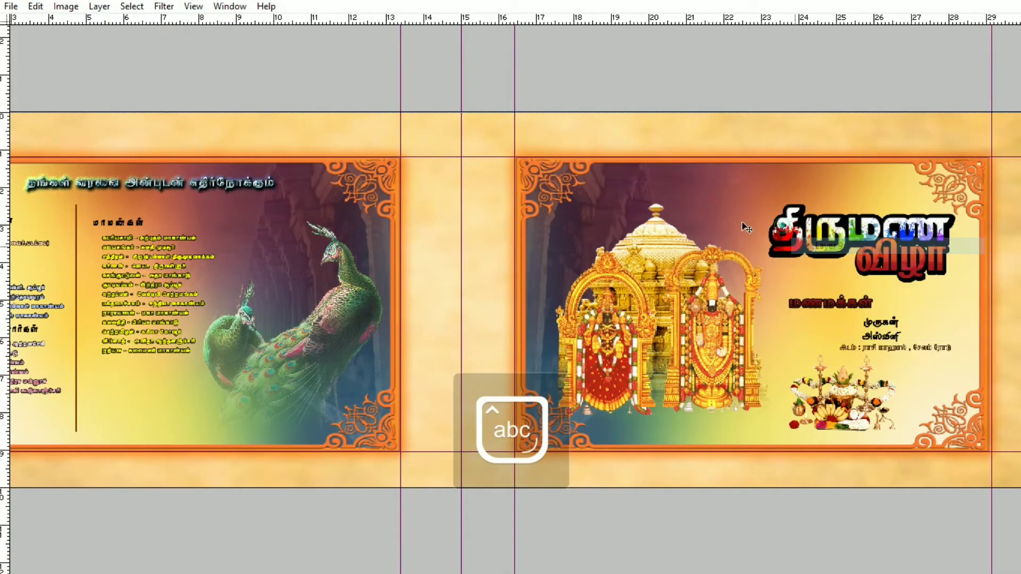
mouse_move(788, 232)
mouse_down()
mouse_move(773, 230)
mouse_move(786, 233)
mouse_up()
Try shifting the right card's background and the மணமக்கள் heading left, undoing both moves.
right_click(817, 310)
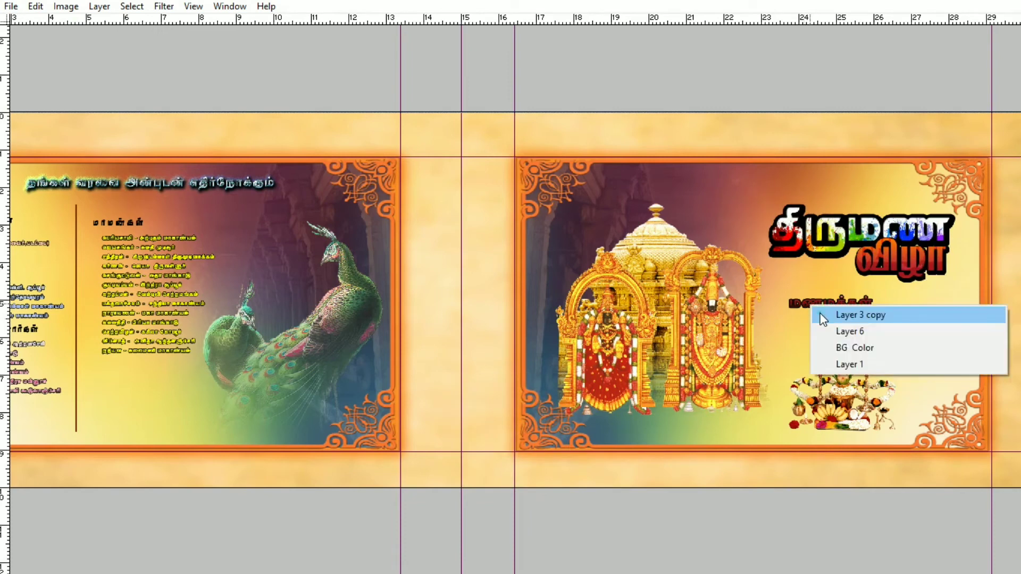
click(845, 333)
drag(915, 303, 813, 302)
key(ctrl+z)
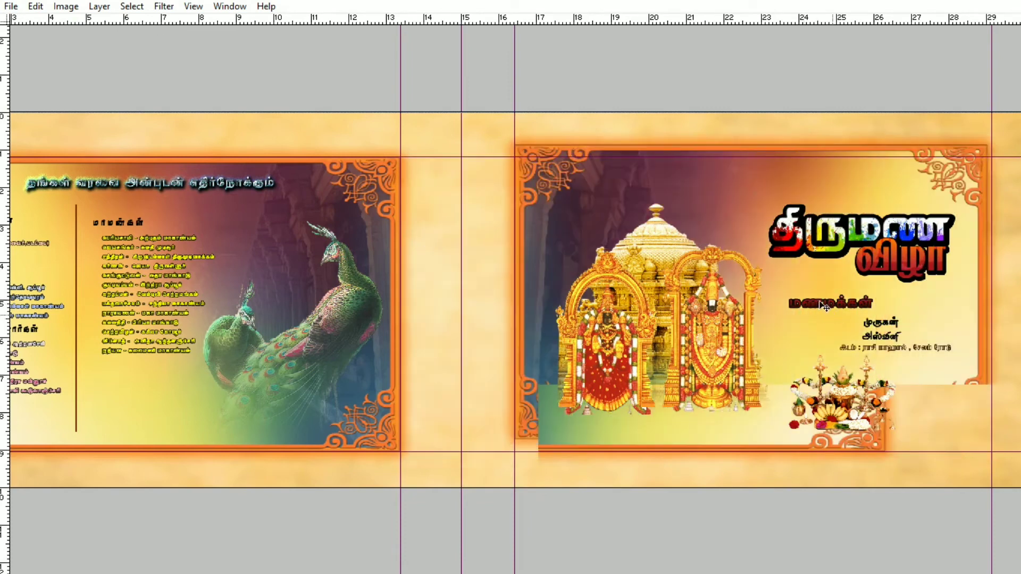
right_click(827, 310)
click(867, 319)
drag(922, 309, 828, 303)
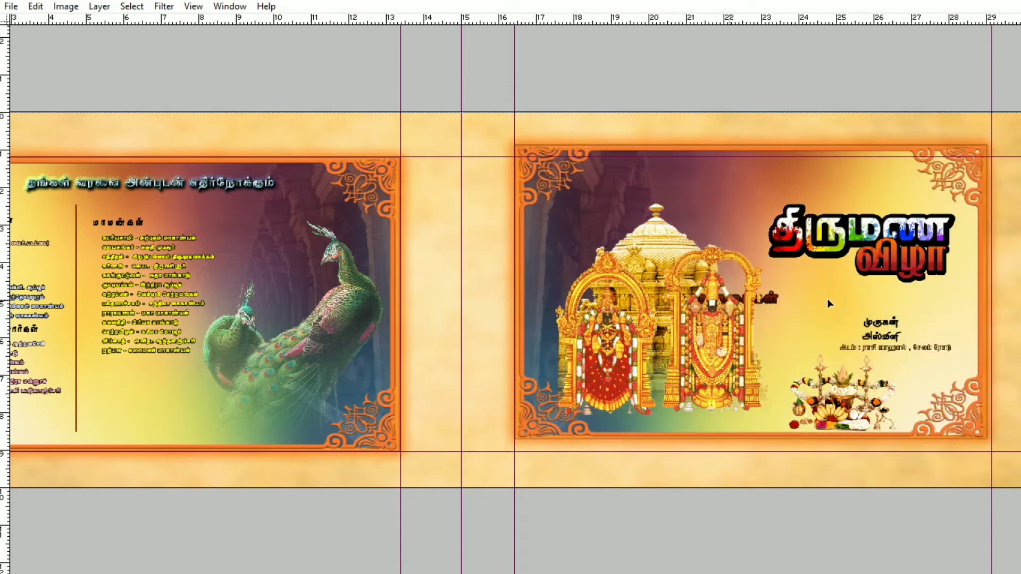
key(ctrl+z)
Select the Layer Copy layer and shift the temple card's frame slightly left.
right_click(878, 322)
click(878, 329)
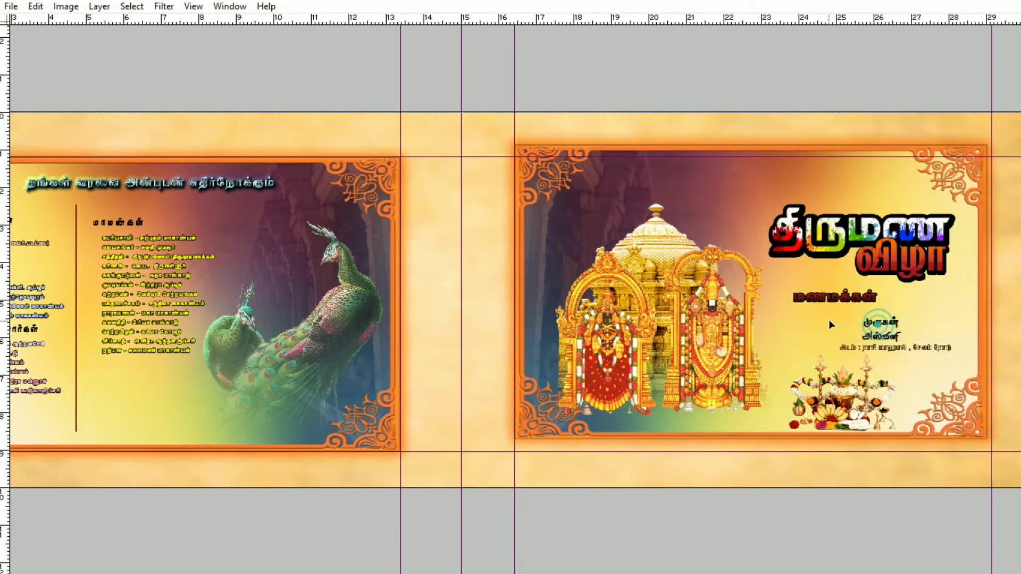
right_click(881, 337)
right_click(776, 400)
click(829, 404)
drag(860, 397, 833, 394)
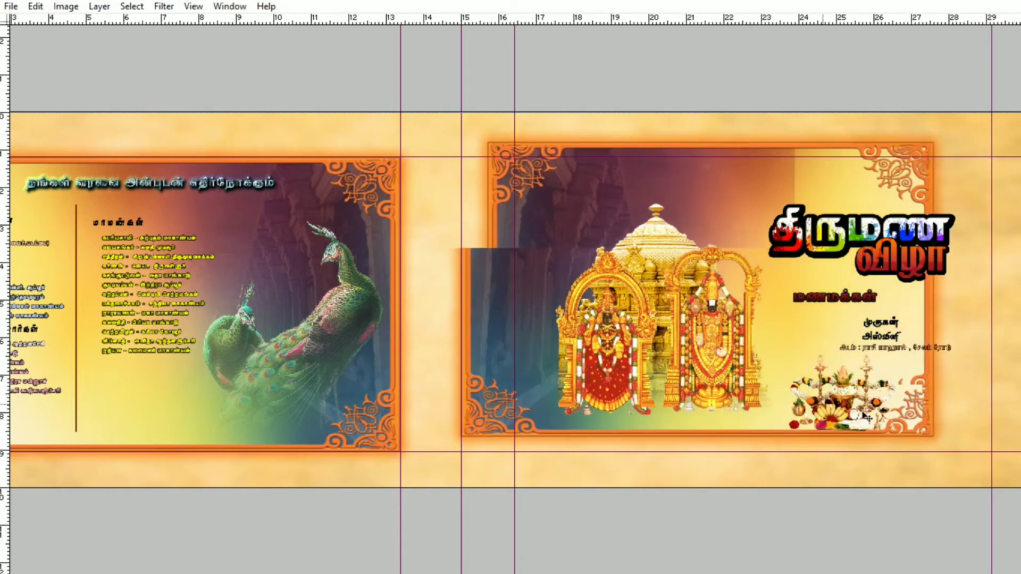
Try moving the lamp and flower cluster (undone), then move the peacock image up and left.
right_click(834, 394)
click(850, 401)
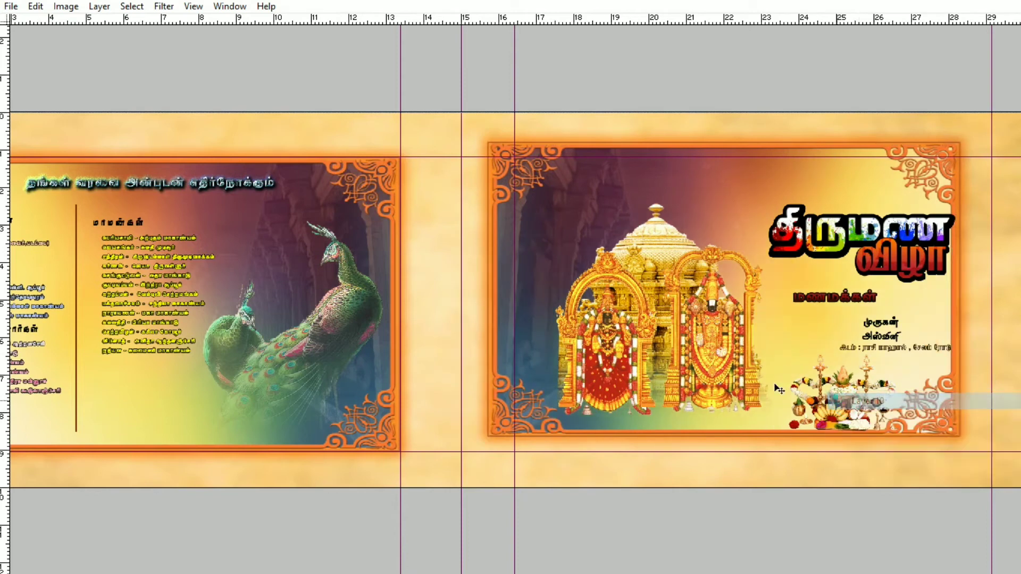
drag(838, 399, 813, 393)
key(ctrl+z)
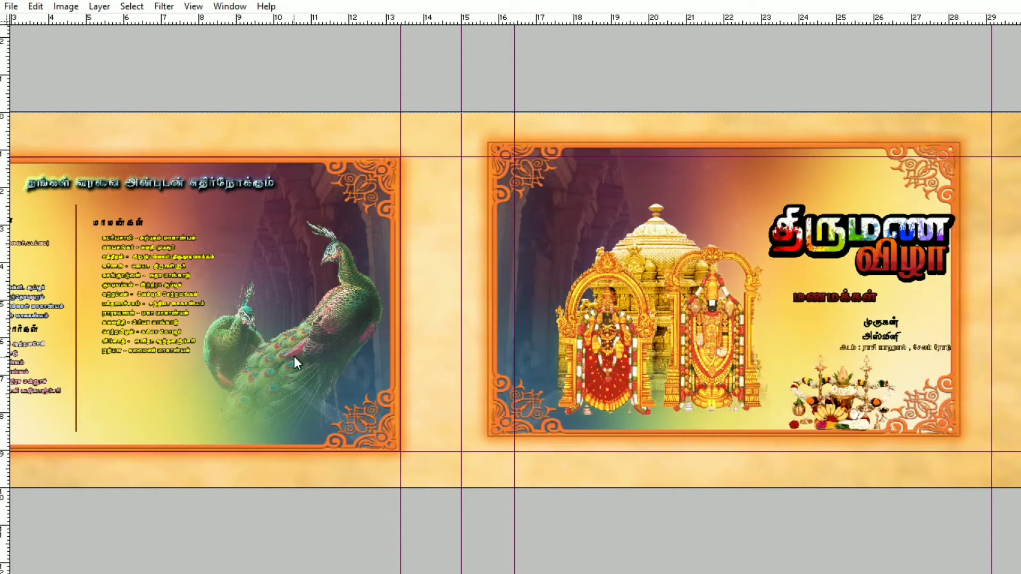
right_click(294, 357)
click(301, 366)
mouse_move(300, 366)
mouse_down()
mouse_move(565, 291)
mouse_move(389, 274)
mouse_move(287, 344)
mouse_up()
Drag the peacock image and peacock card layer back into their original positions.
drag(254, 217, 420, 215)
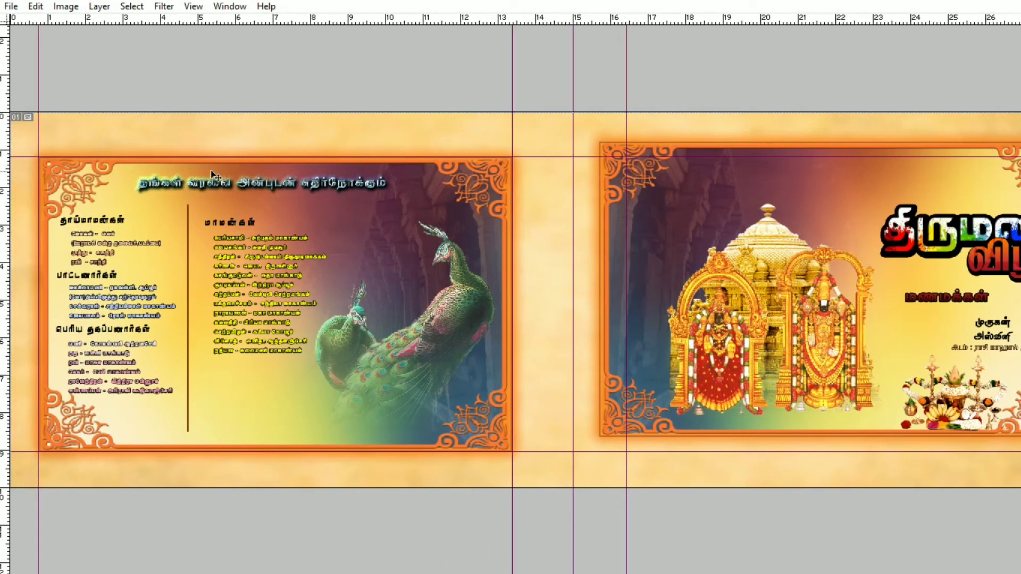
right_click(207, 188)
click(291, 203)
drag(161, 205, 245, 228)
drag(121, 256, 38, 237)
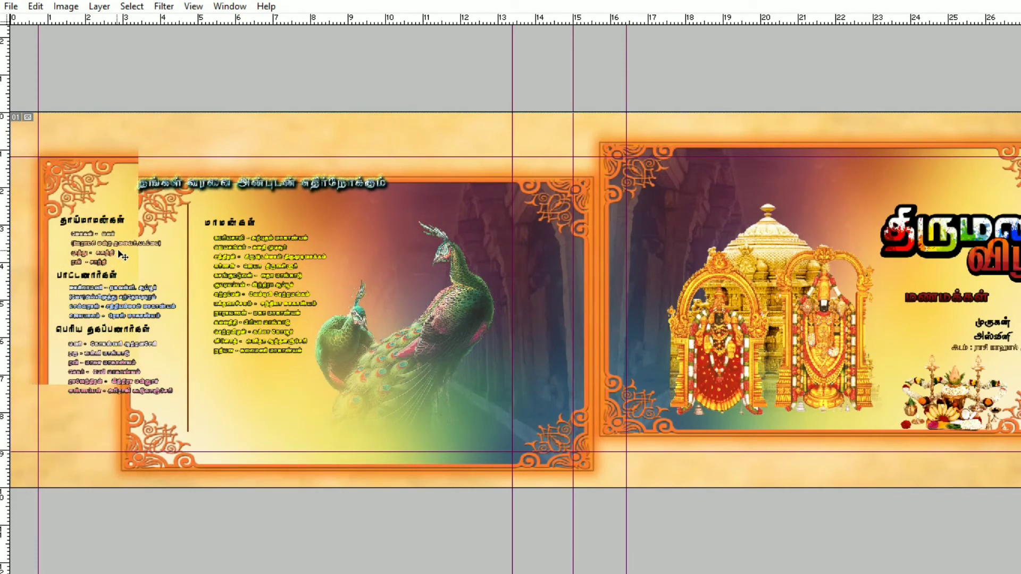
right_click(76, 221)
key(Escape)
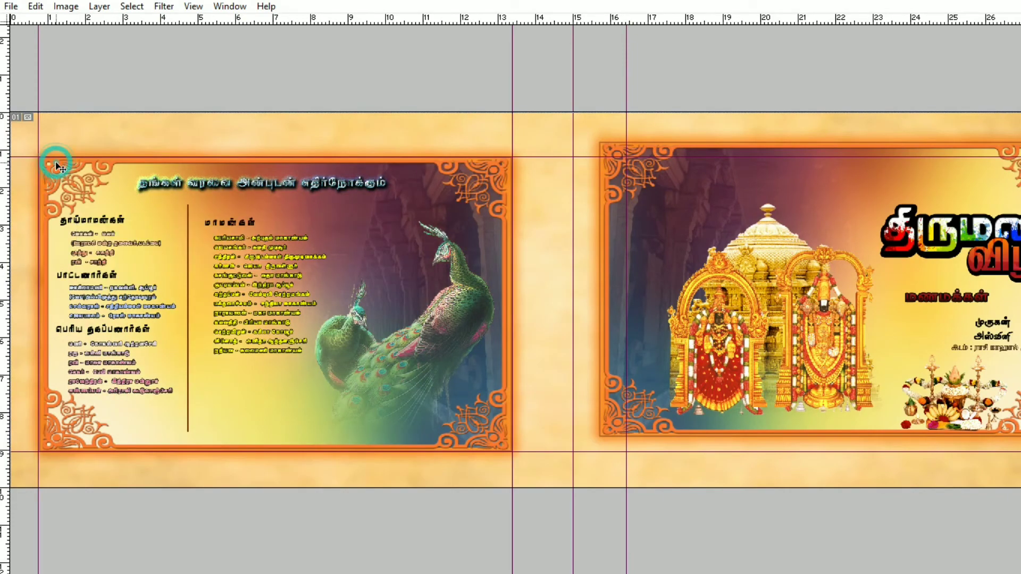
Zoom and pan to the card's top-left title and name lists, then select the title text layer.
scroll(266, 239, up, 2)
scroll(332, 291, up, 2)
drag(332, 291, 654, 302)
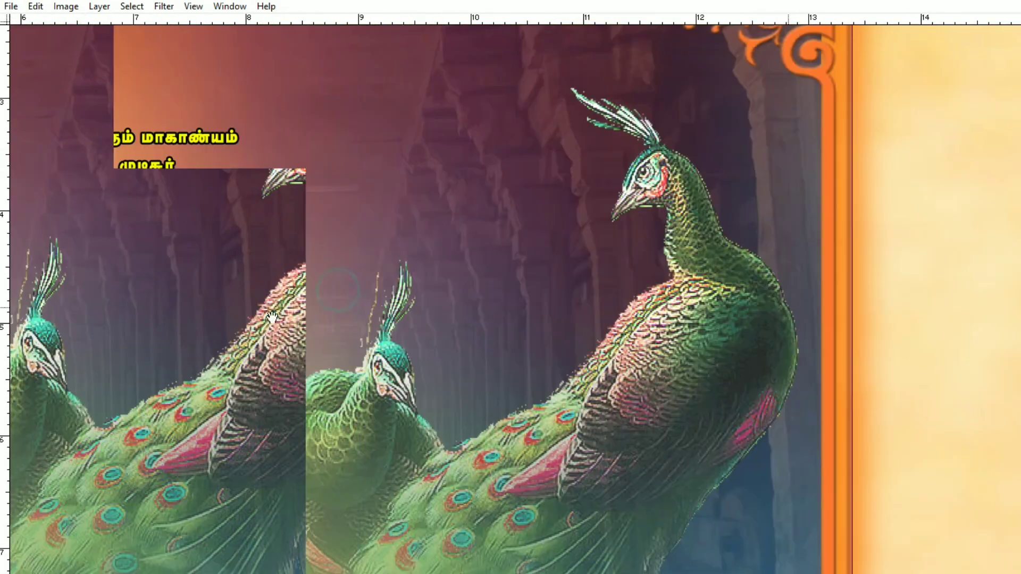
drag(289, 271, 633, 319)
drag(454, 316, 784, 438)
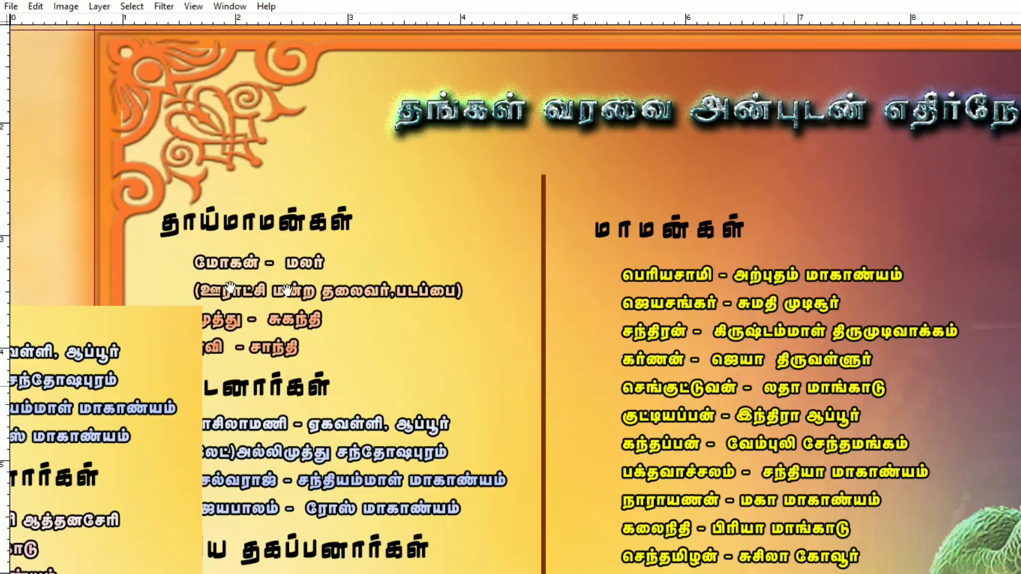
scroll(577, 253, up, 1)
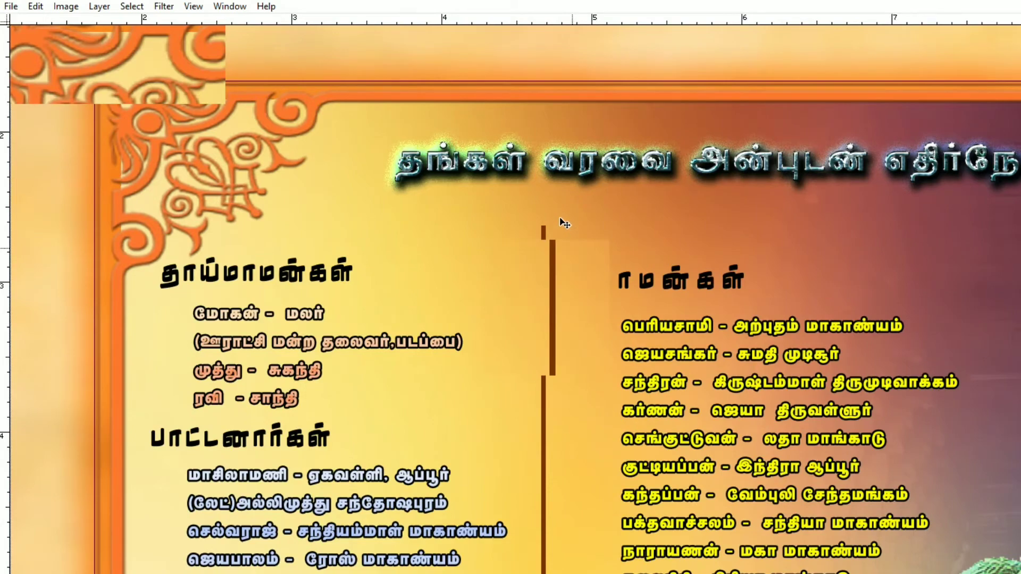
scroll(502, 194, down, 1)
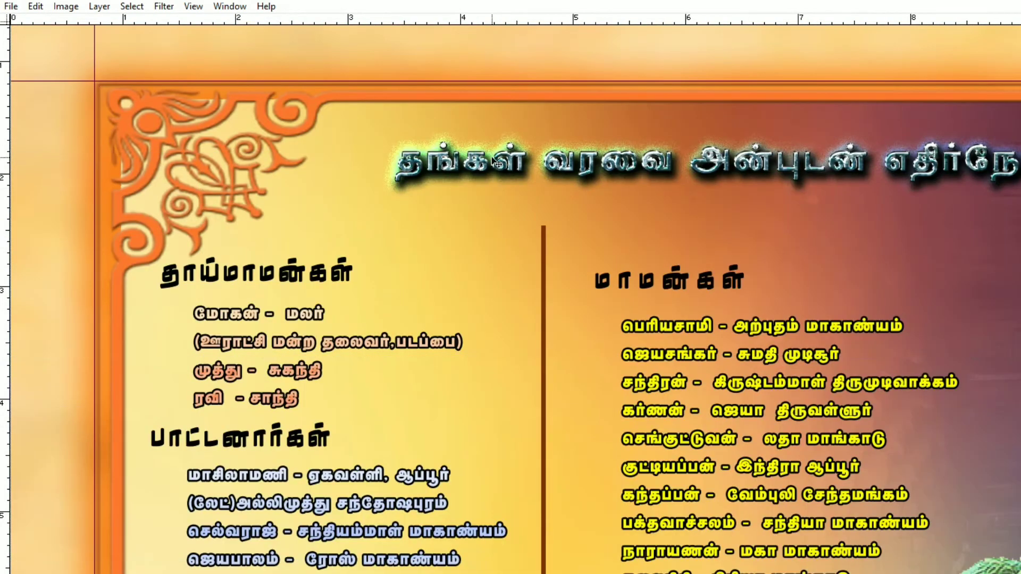
right_click(477, 160)
click(499, 171)
Show the panels and try Styles swatches on the title, settling on a blue-outlined golden style.
key(Tab)
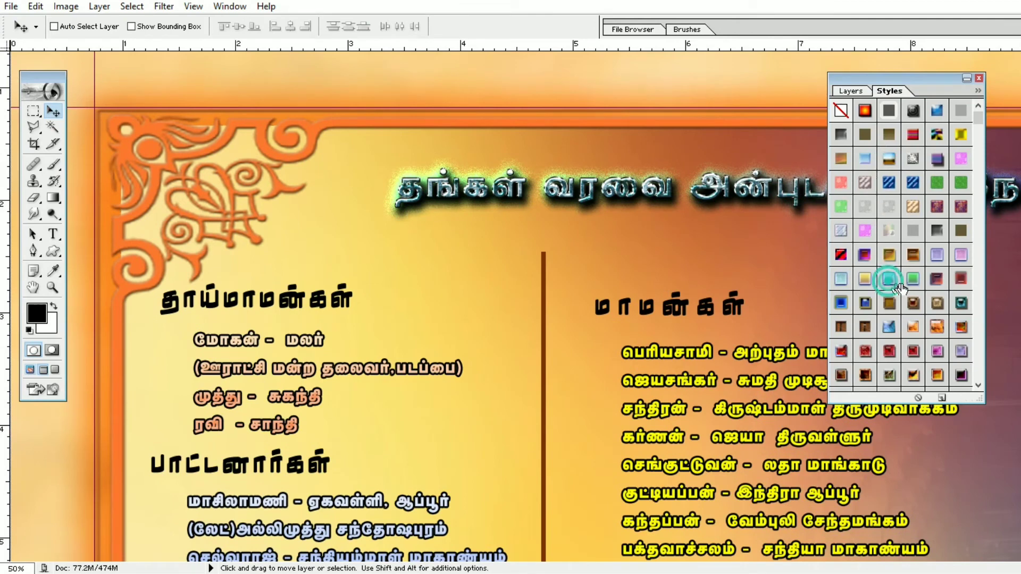
click(898, 286)
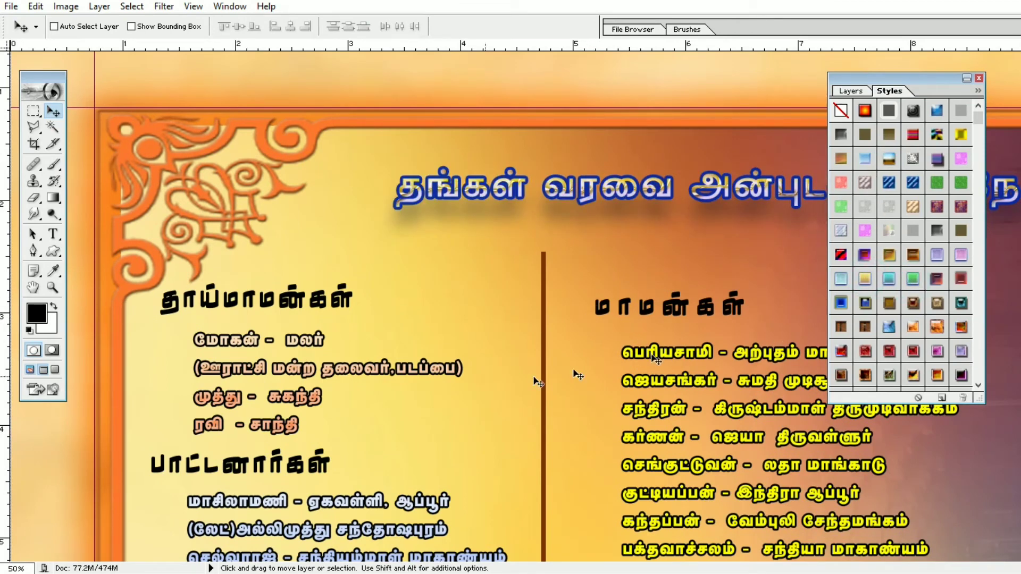
click(910, 373)
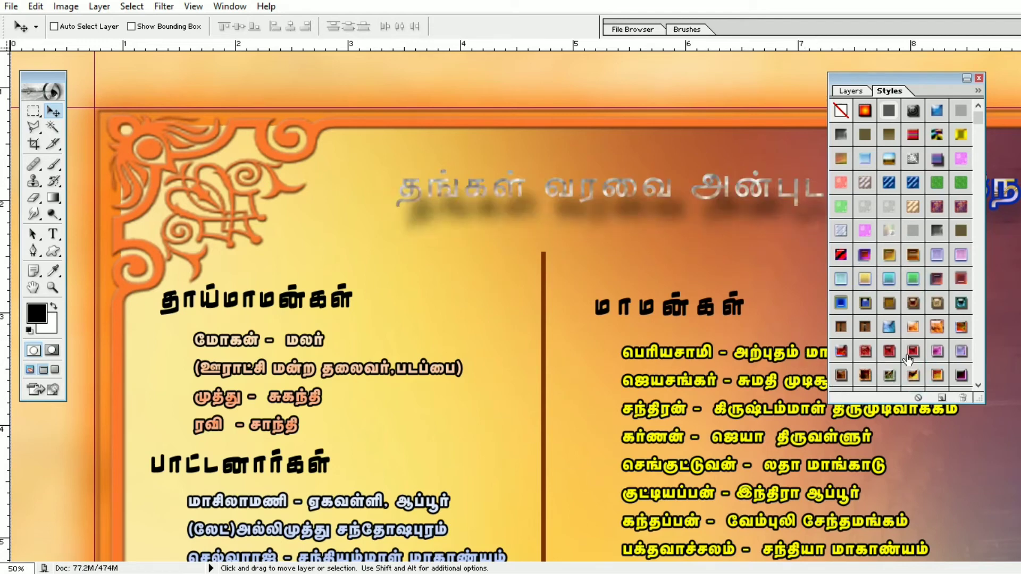
click(864, 255)
click(864, 278)
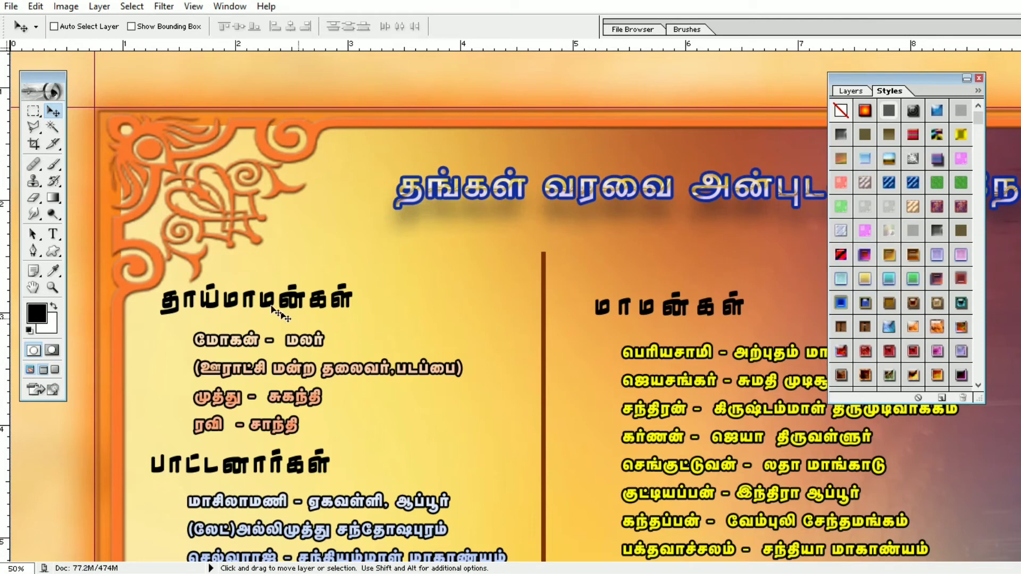
Select the தாய்மாமன்கள் heading layer and apply a cyan-blue style to it.
right_click(232, 304)
click(235, 305)
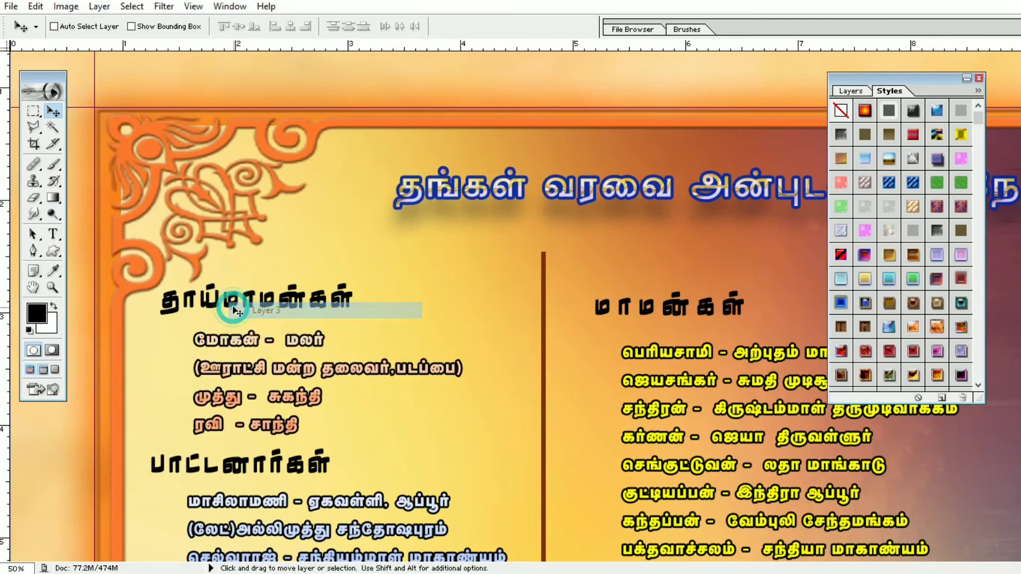
right_click(234, 307)
click(239, 313)
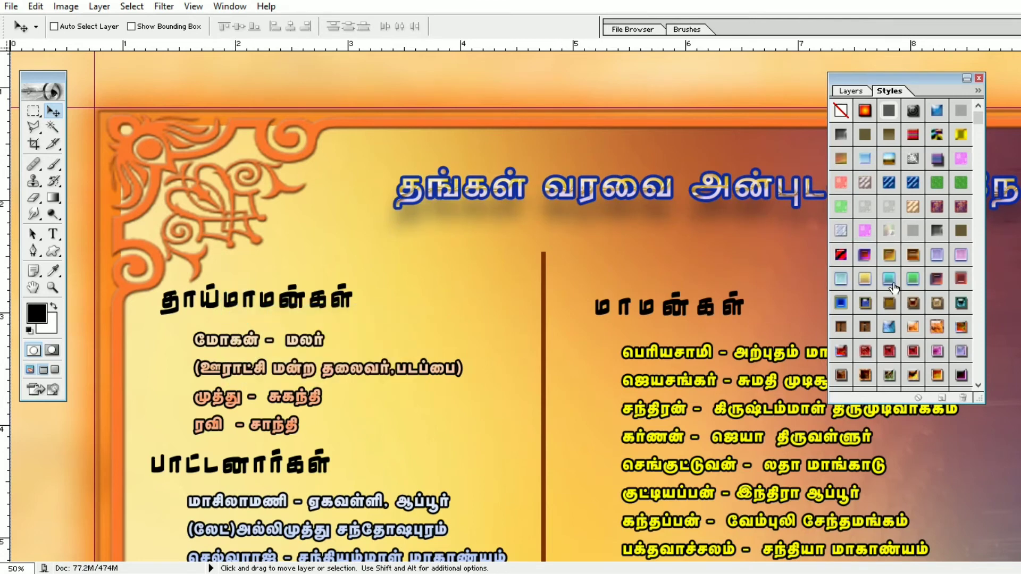
click(895, 286)
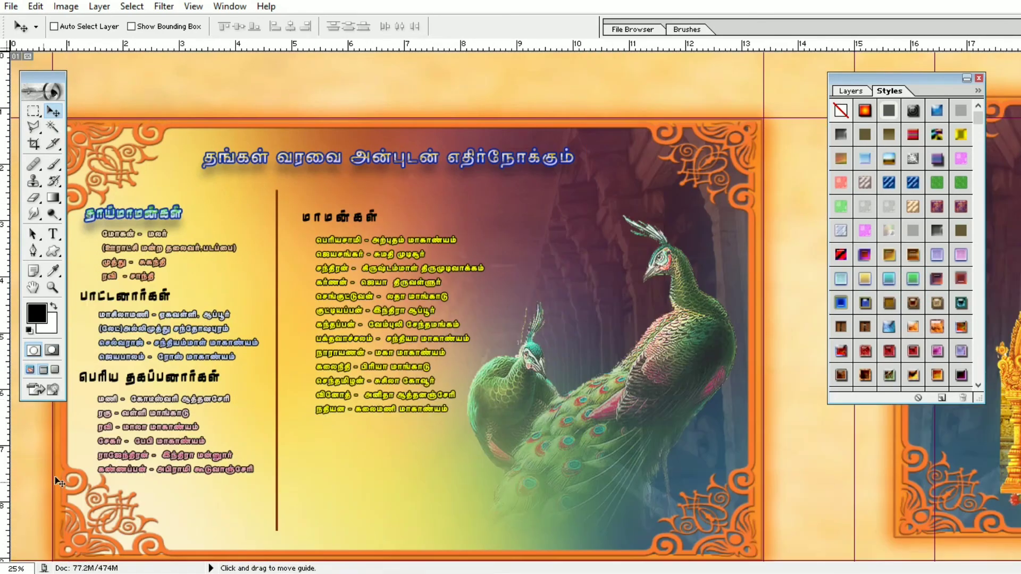
Zoom and pan around the spread until both invitation pages are visible.
key(ctrl+minus)
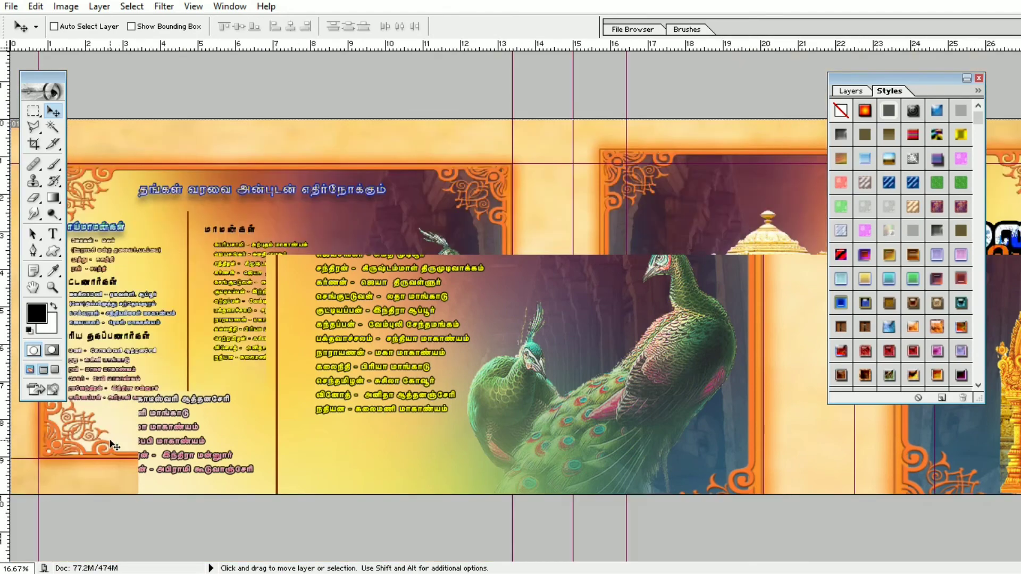
key(z)
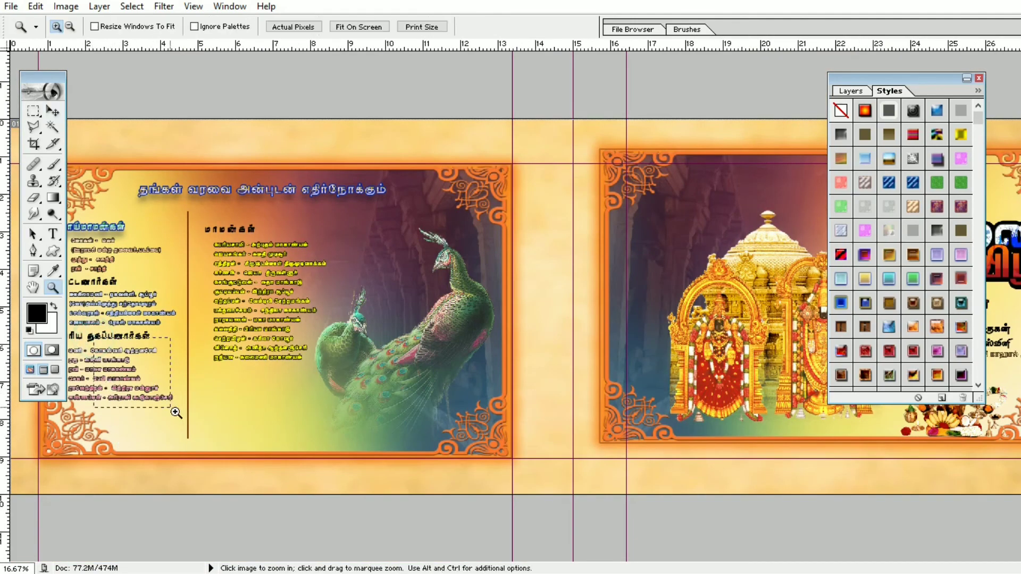
drag(175, 412, 175, 413)
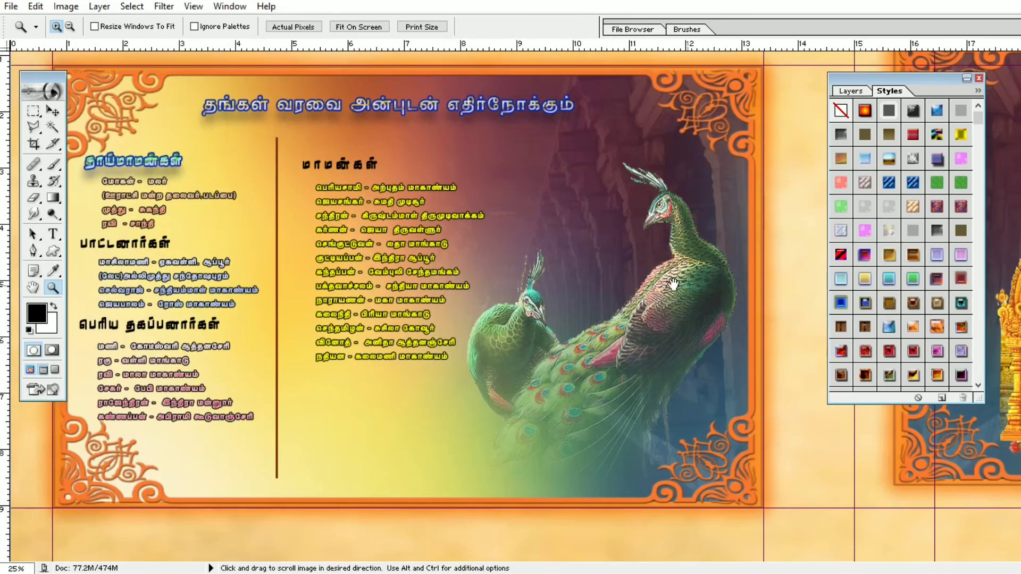
drag(623, 274, 599, 269)
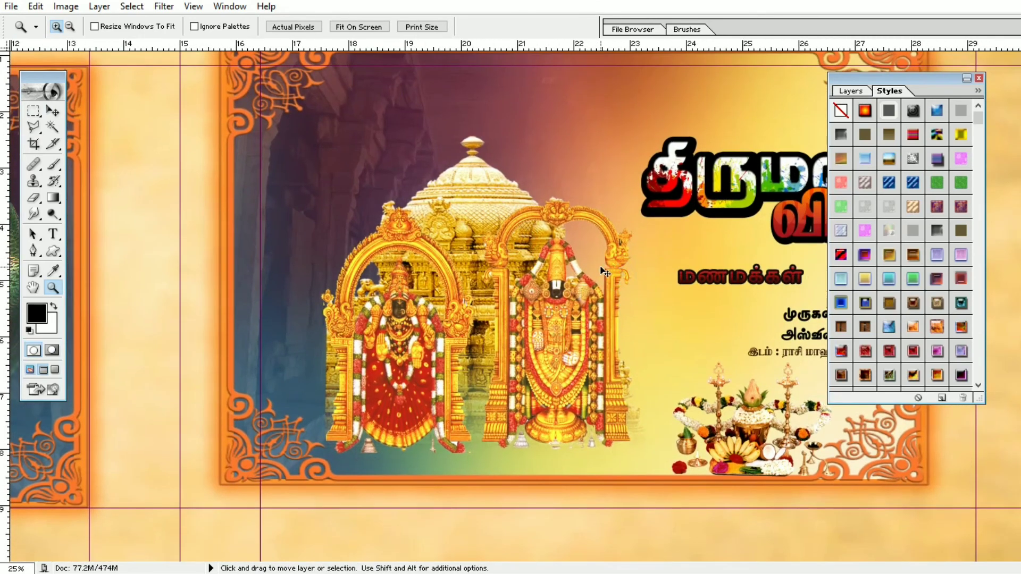
key(ctrl+minus)
key(ctrl+minus)
key(ctrl+minus)
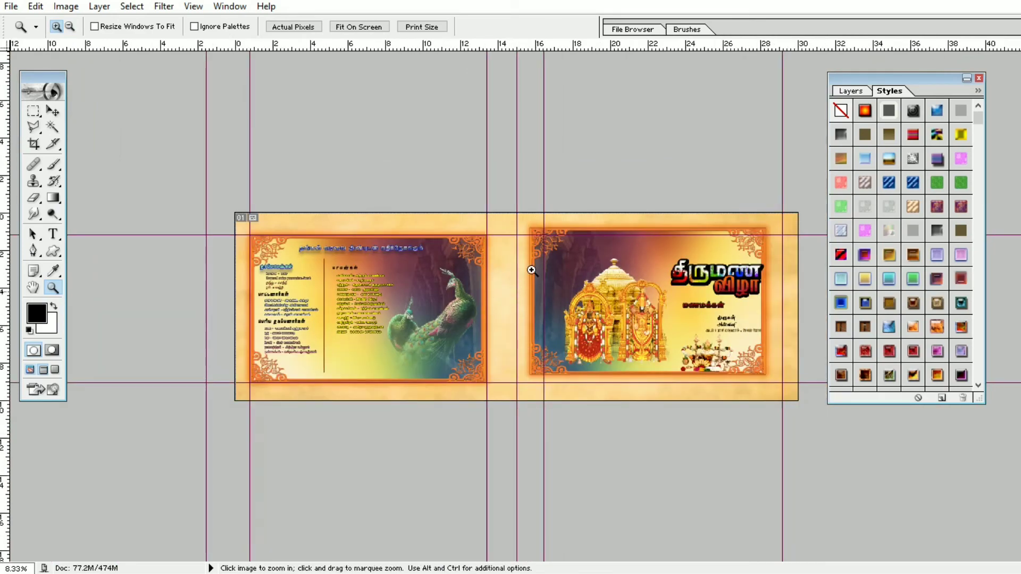
key(v)
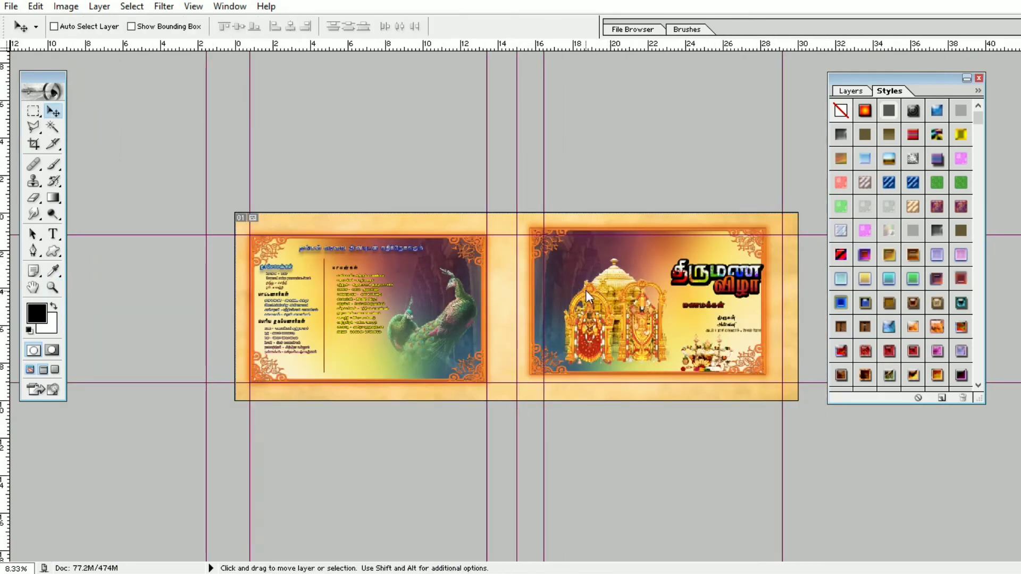
drag(585, 296, 596, 290)
Close Card 01 without saving and minimise Photoshop back to the folder.
key(ctrl+w)
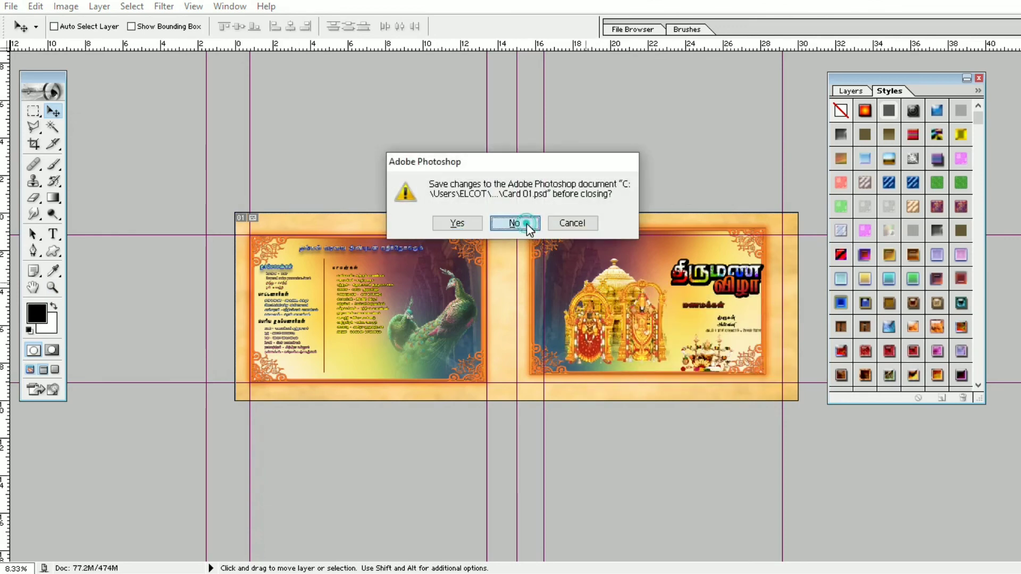
click(526, 223)
click(936, 7)
Refresh the card folder, select then deselect both card files, and close File Explorer.
right_click(672, 117)
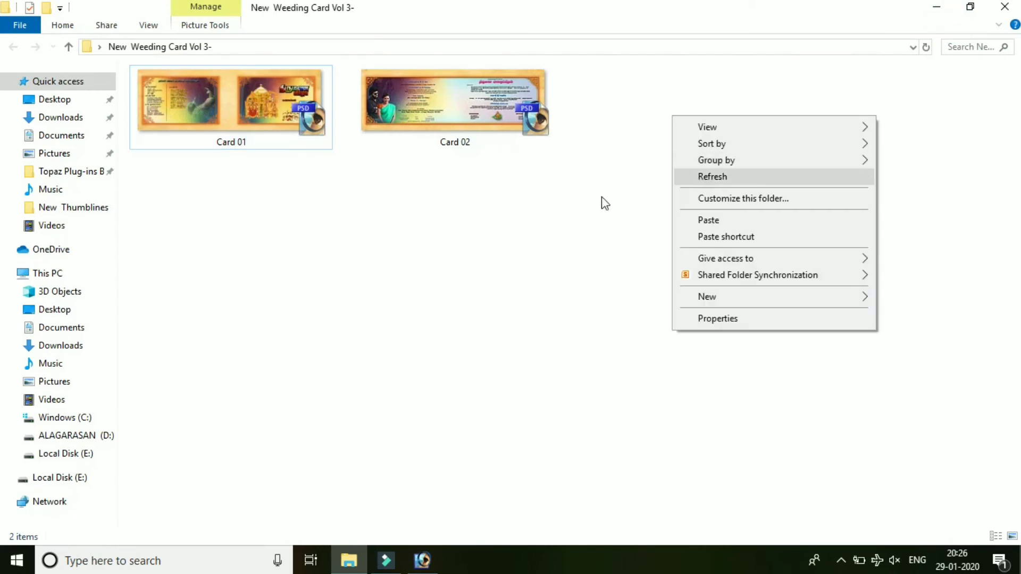
click(547, 255)
drag(608, 292, 225, 114)
click(353, 270)
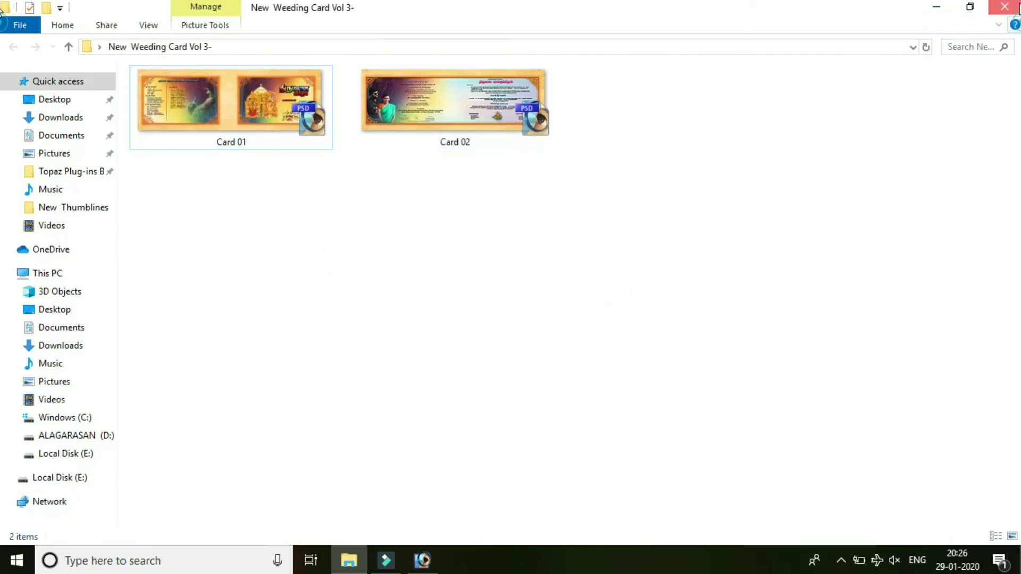
click(1004, 7)
Refresh the Windows desktop from its right-click menu.
right_click(545, 126)
click(589, 171)
right_click(420, 135)
click(455, 180)
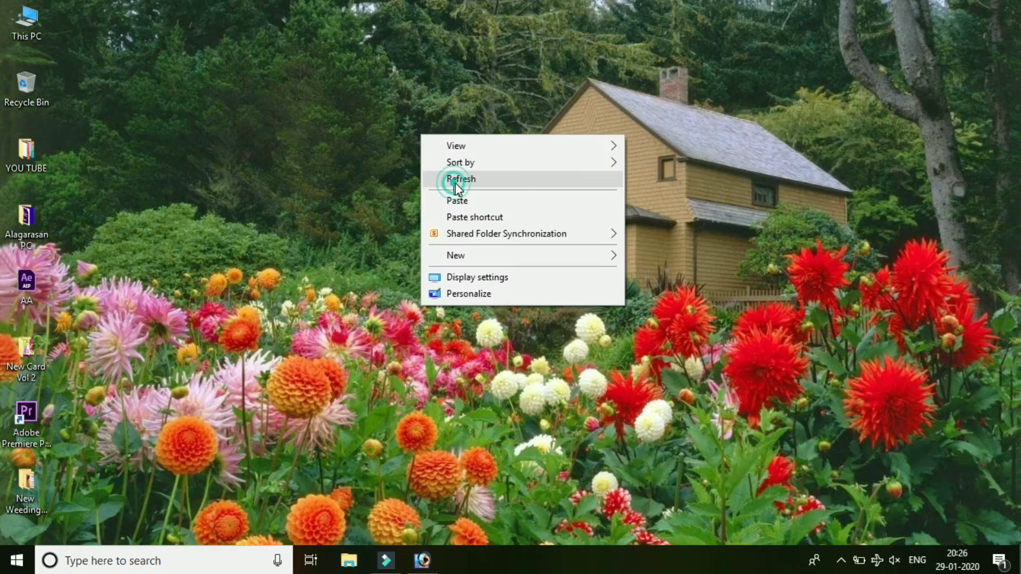